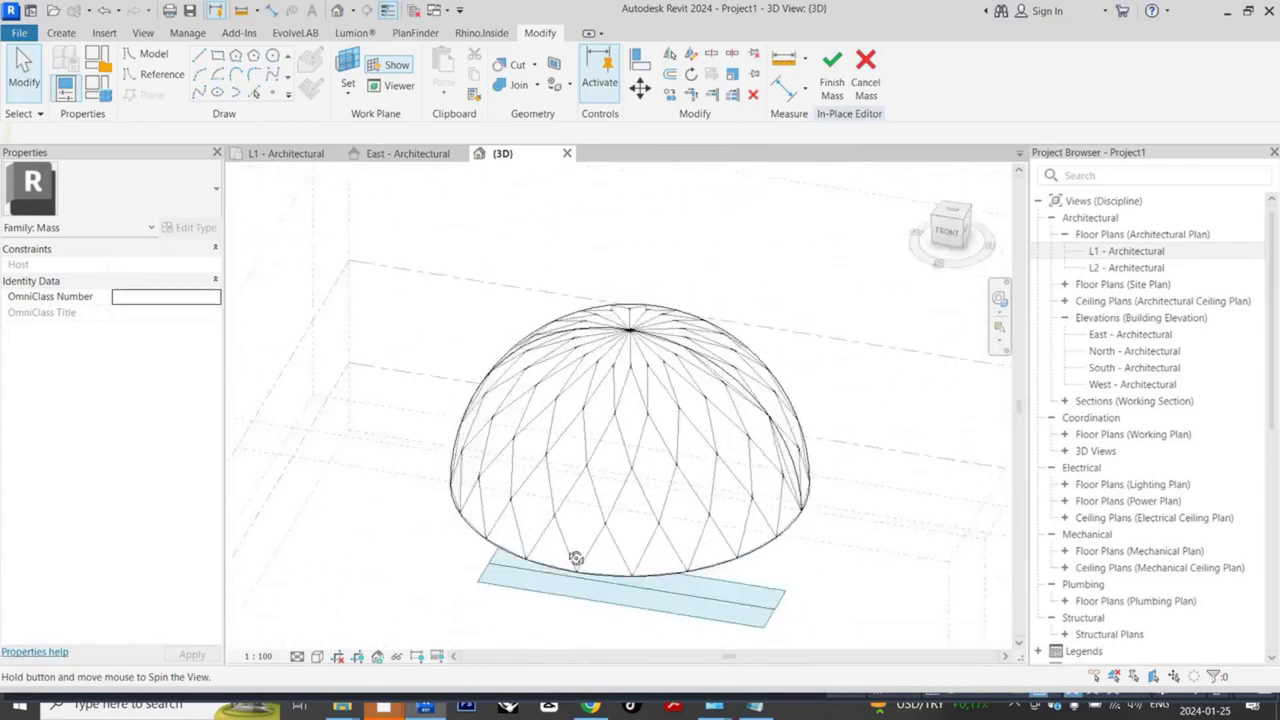
# Display the divided dome mass in the Consistent Colors visual style and inspect its rhomboid surface pattern.
pyautogui.click(317, 656)
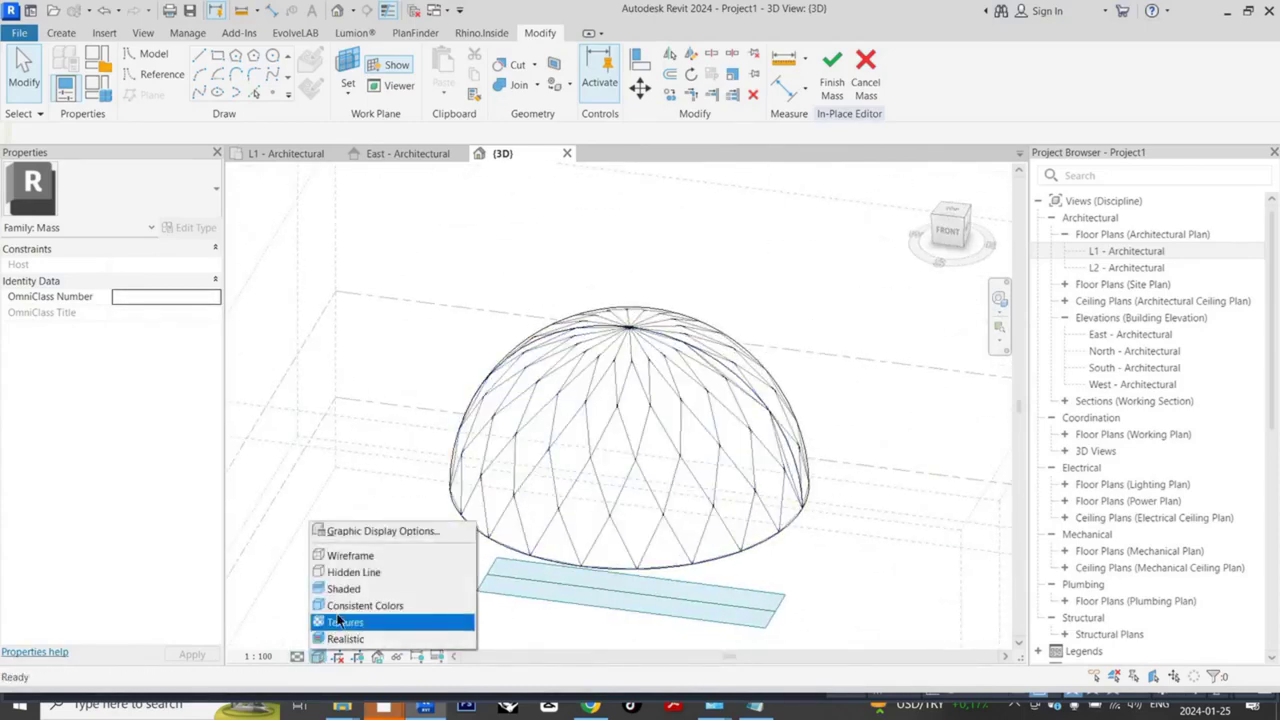
pyautogui.click(365, 605)
pyautogui.moveTo(771, 563)
pyautogui.keyDown('shift'); pyautogui.mouseDown(button='middle')
pyautogui.moveTo(729, 603)
pyautogui.moveTo(636, 410)
pyautogui.mouseUp(button='middle'); pyautogui.keyUp('shift')
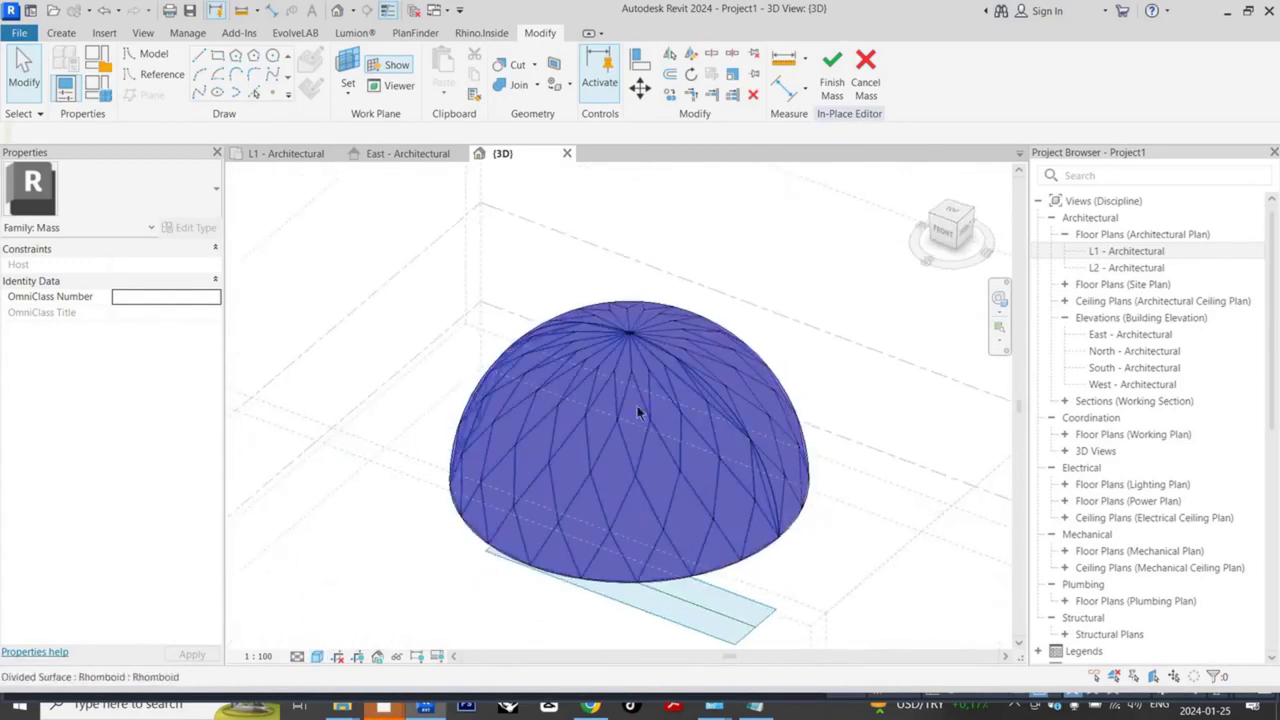
pyautogui.scroll(3, 645, 460)
pyautogui.scroll(-3, 640, 550)
pyautogui.keyDown('shift'); pyautogui.moveTo(635, 580); pyautogui.dragTo(830, 600, button='middle'); pyautogui.keyUp('shift')
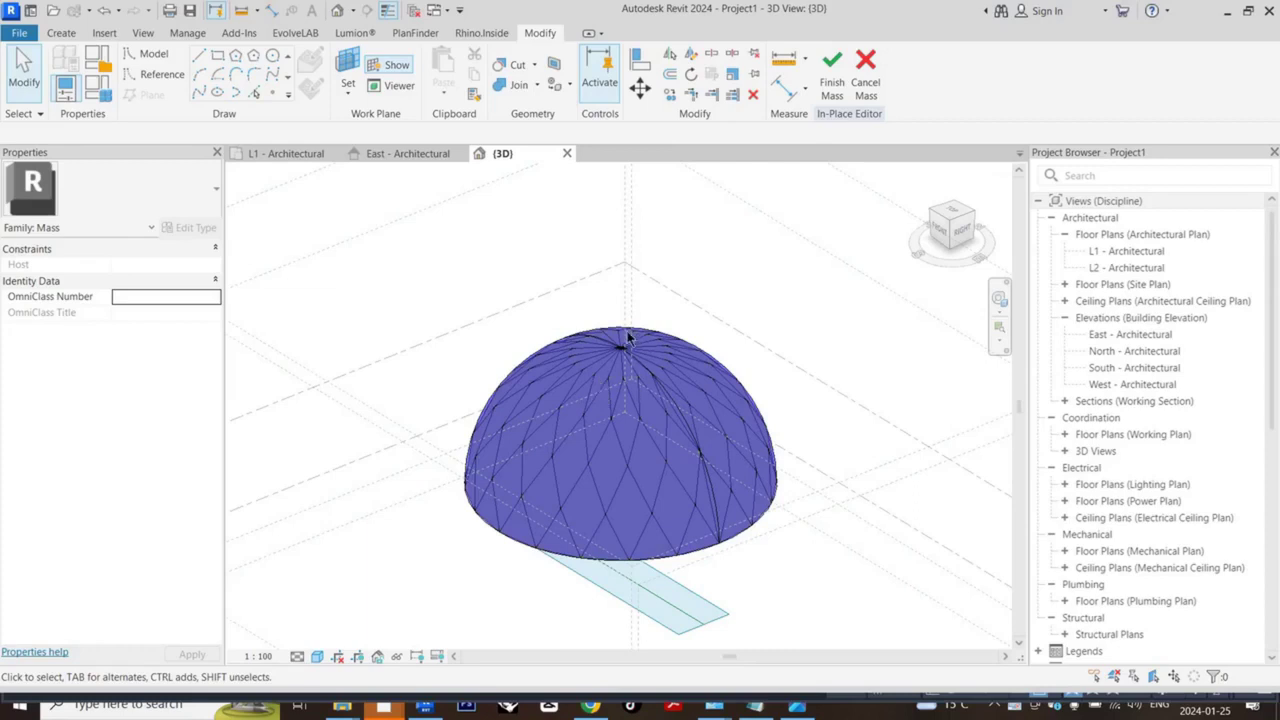
pyautogui.scroll(2, 605, 468)
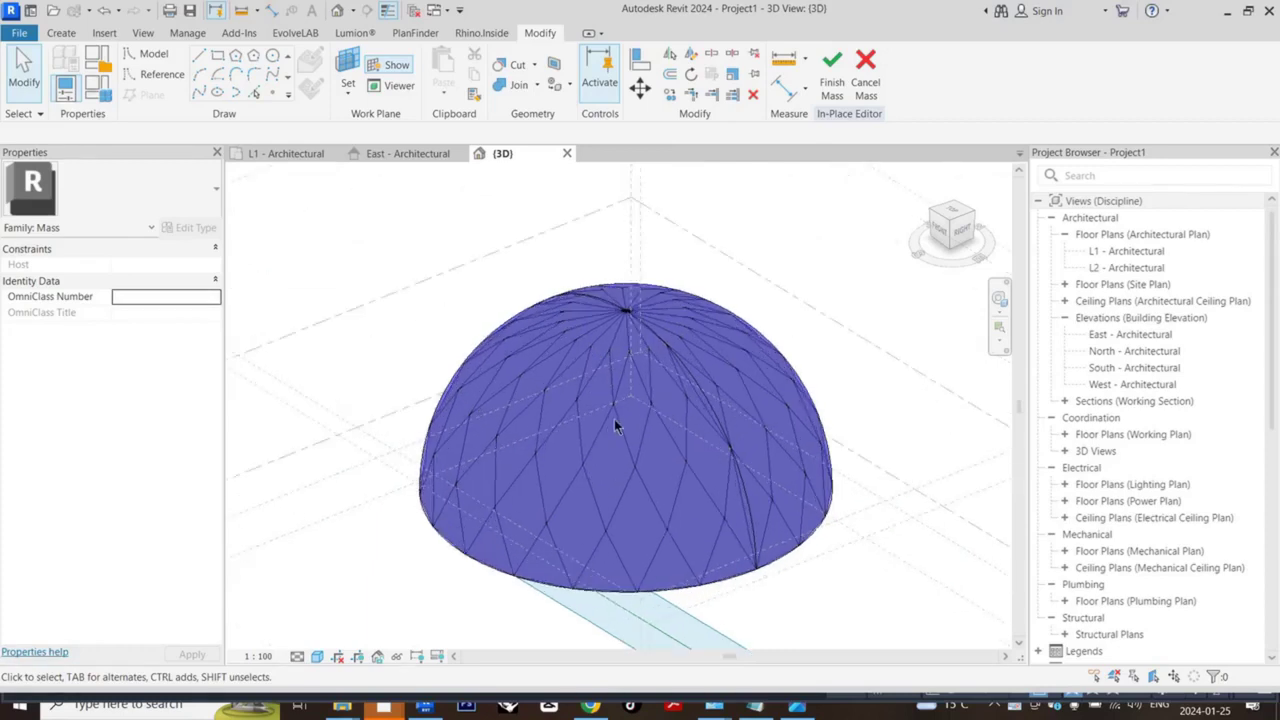
pyautogui.scroll(2, 605, 495)
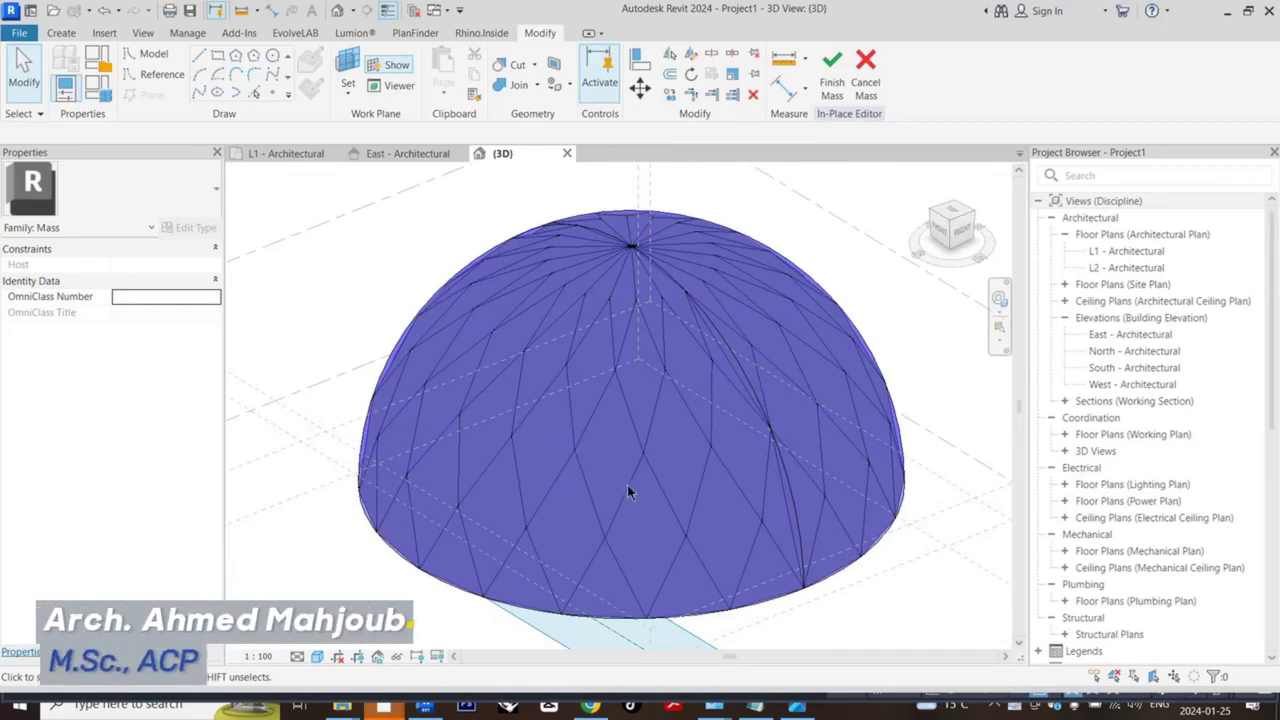
pyautogui.scroll(-2, 680, 486)
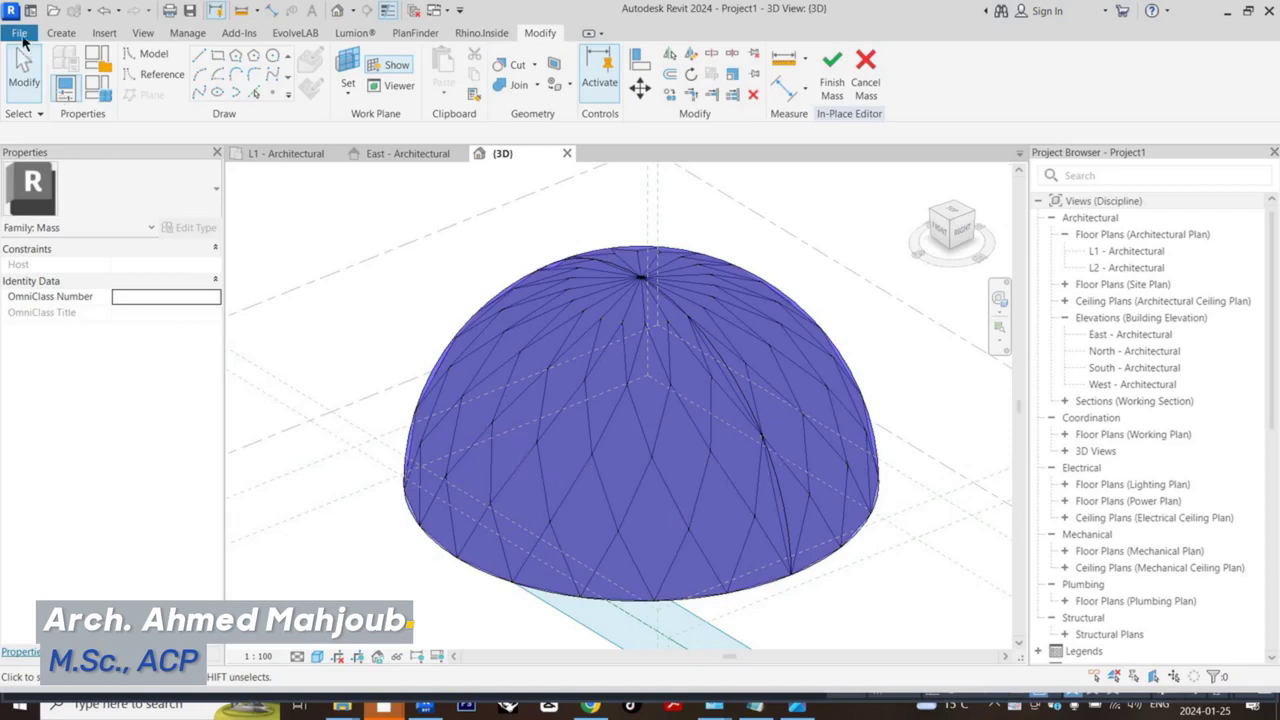
# Create a new family from the English Metric Curtain Panel Pattern Based template.
pyautogui.click(20, 34)
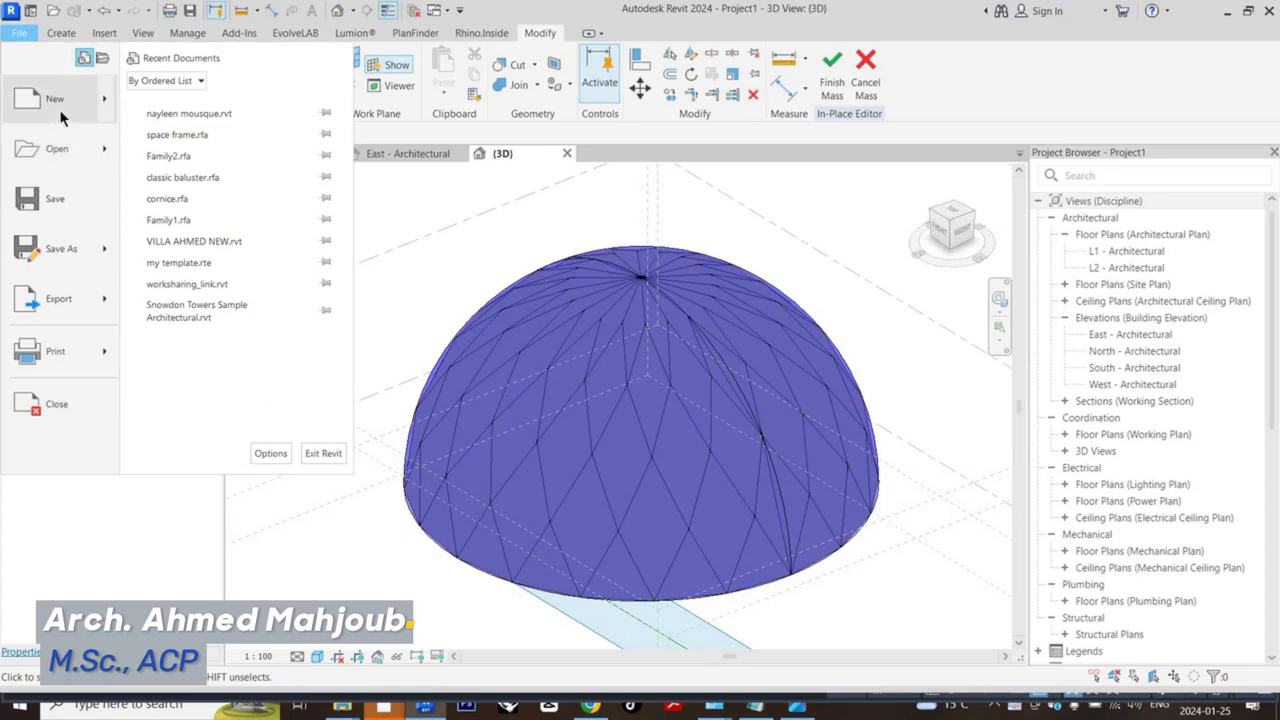
pyautogui.moveTo(59, 109)
pyautogui.click(196, 158)
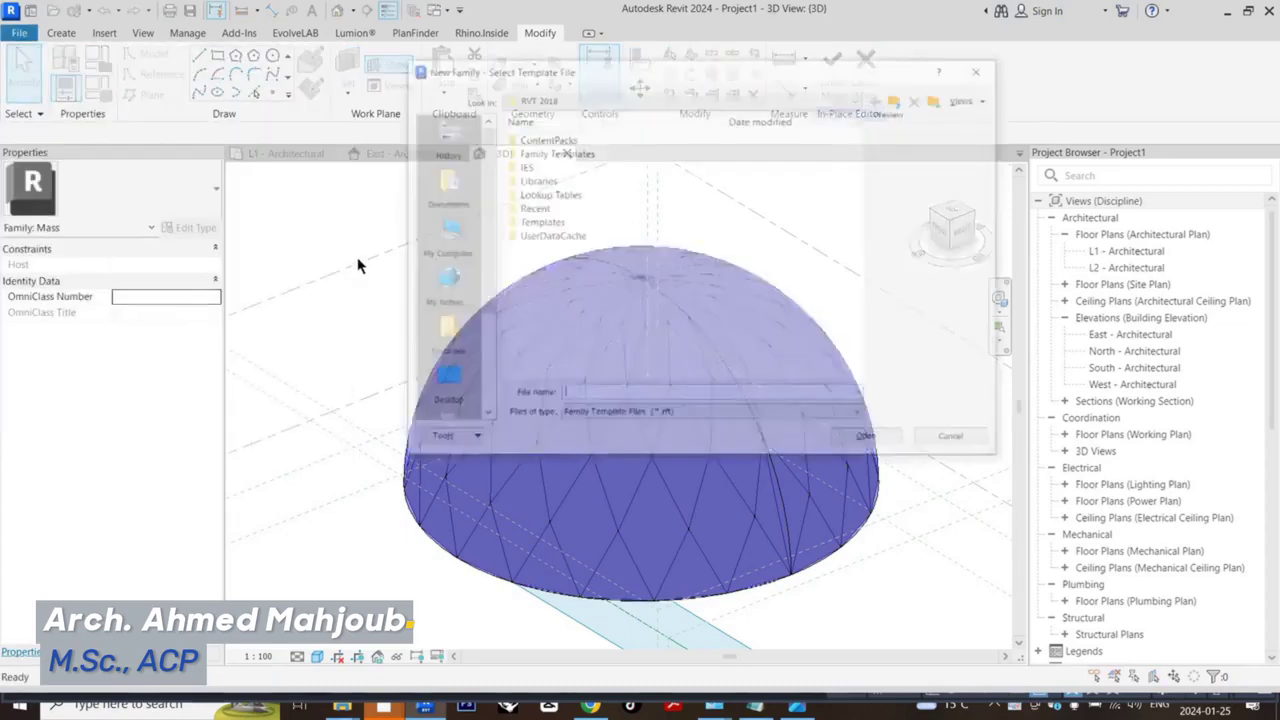
pyautogui.doubleClick(550, 153)
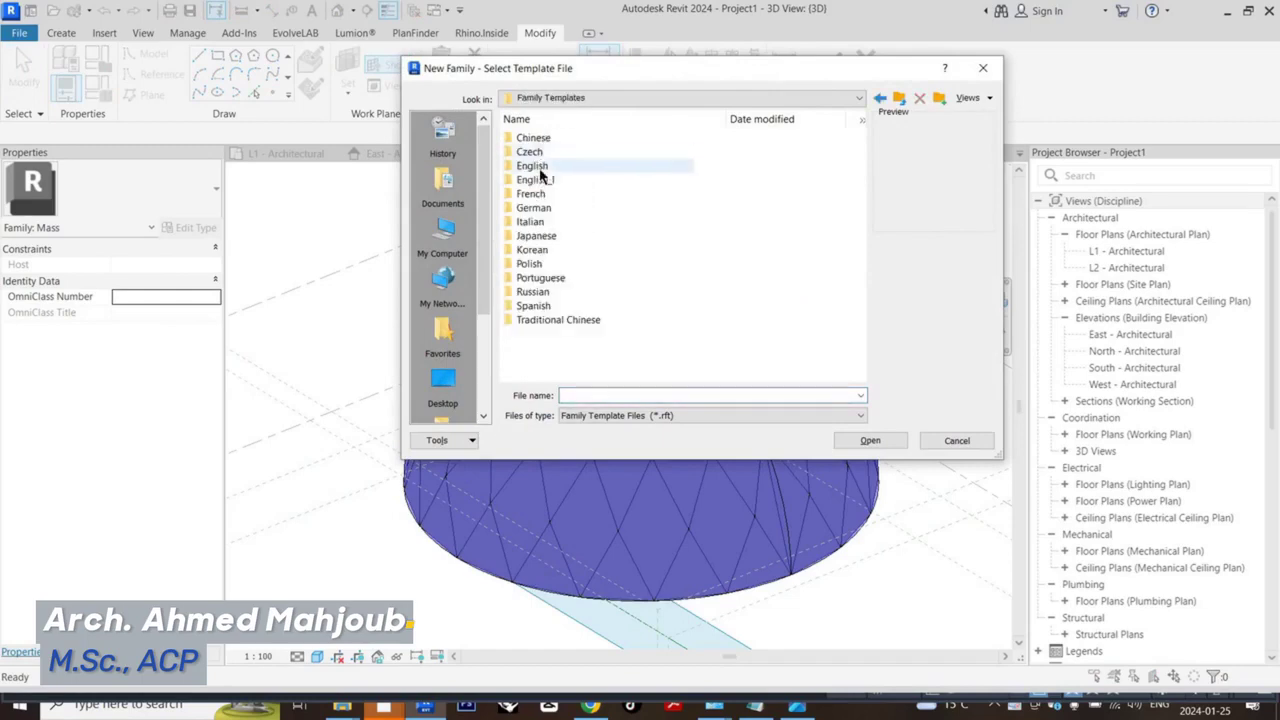
pyautogui.doubleClick(536, 166)
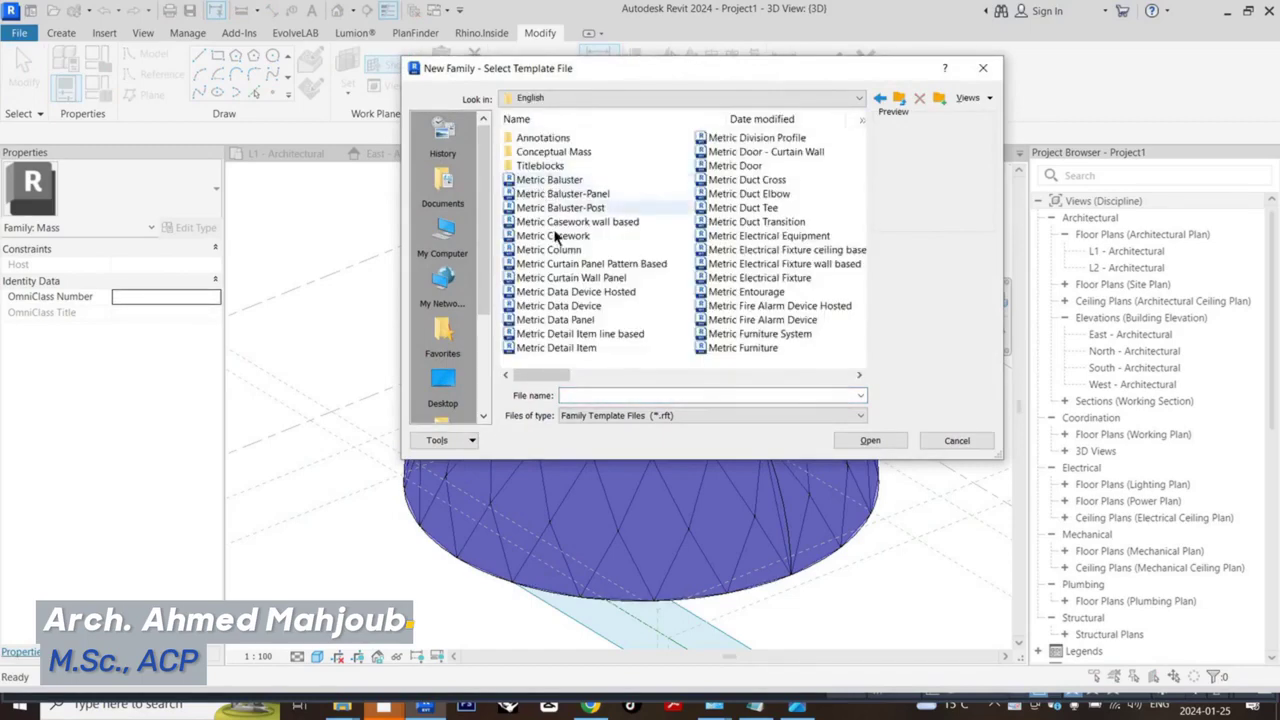
pyautogui.click(545, 265)
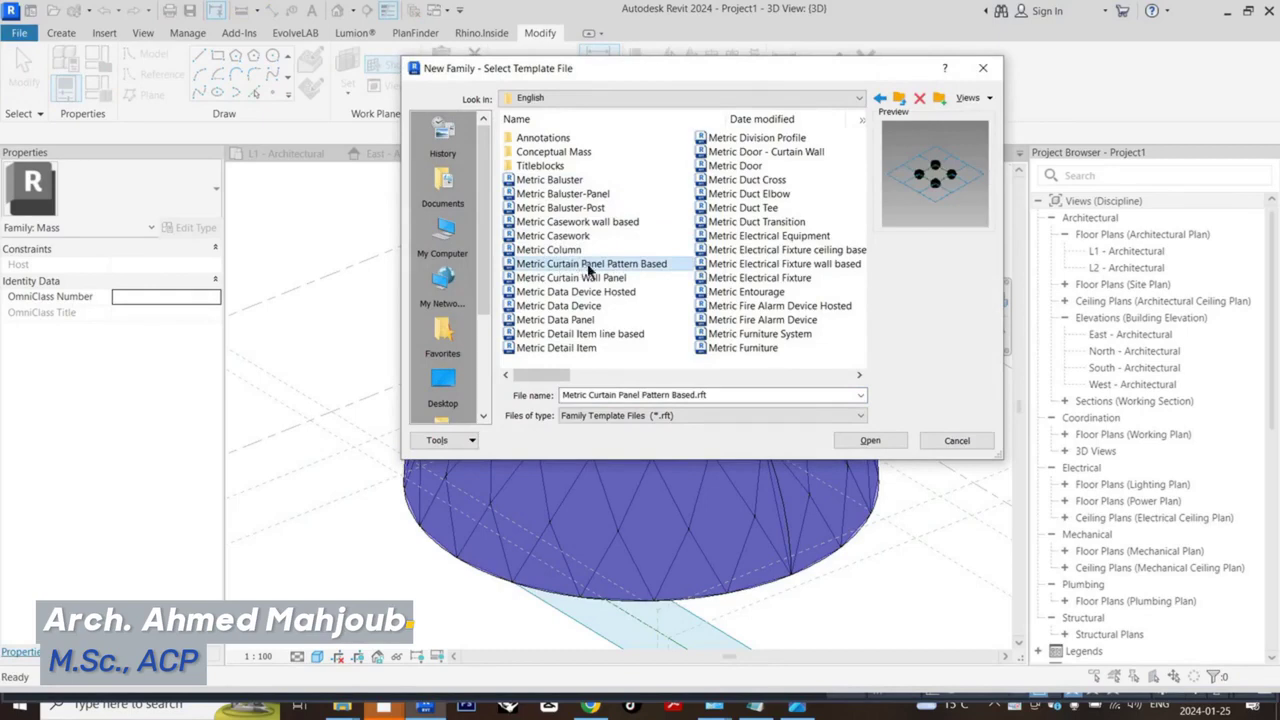
pyautogui.click(869, 440)
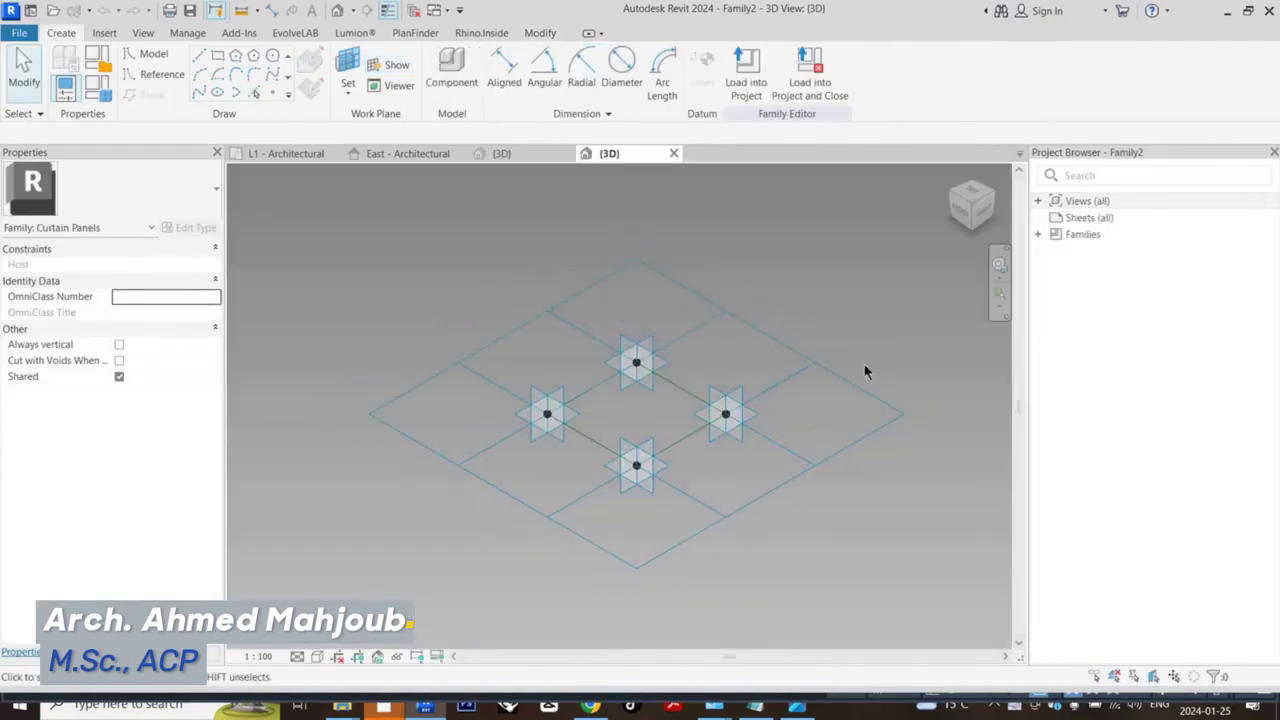
# Change the tile pattern grid of the curtain panel family to the Rhomboid type.
pyautogui.click(806, 461)
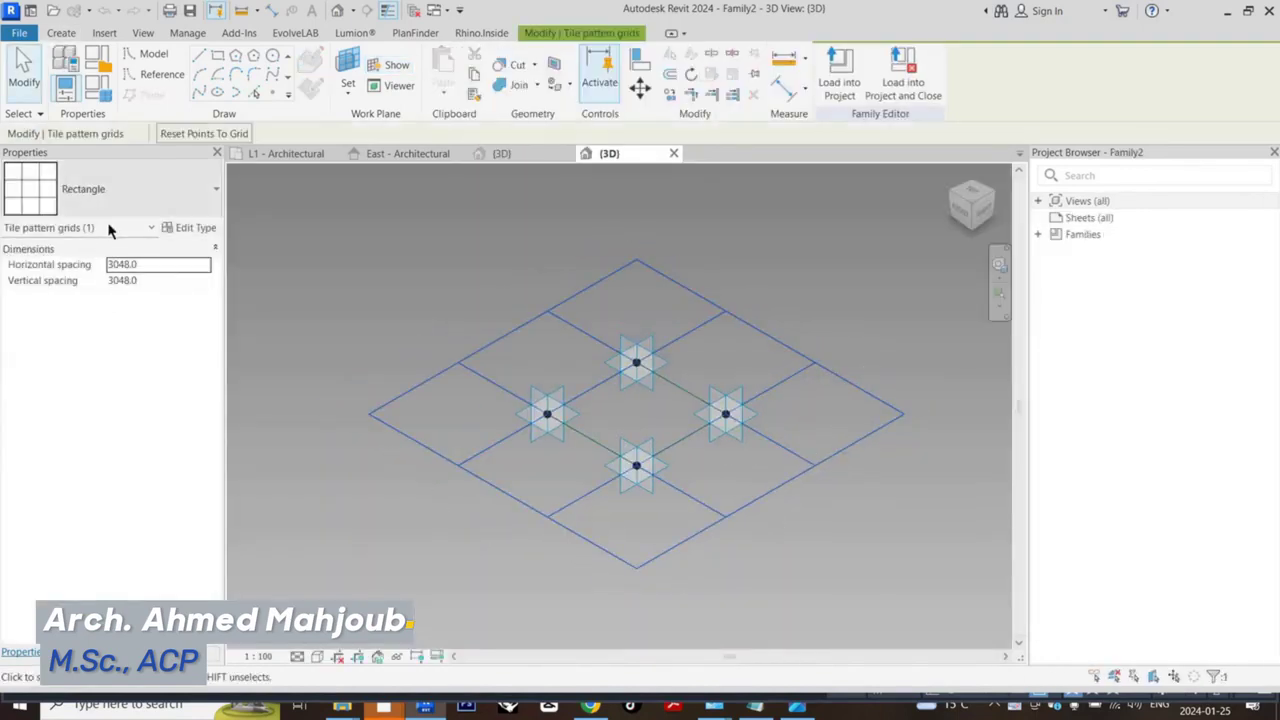
pyautogui.click(165, 192)
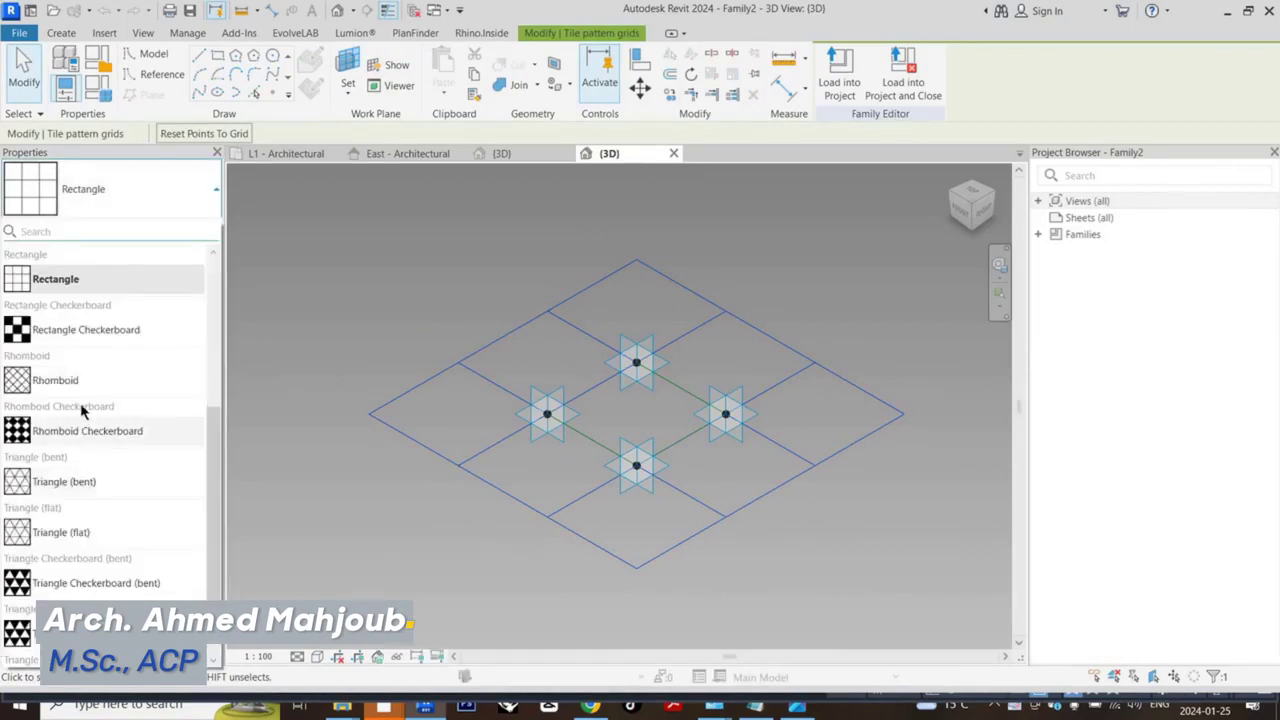
pyautogui.click(77, 388)
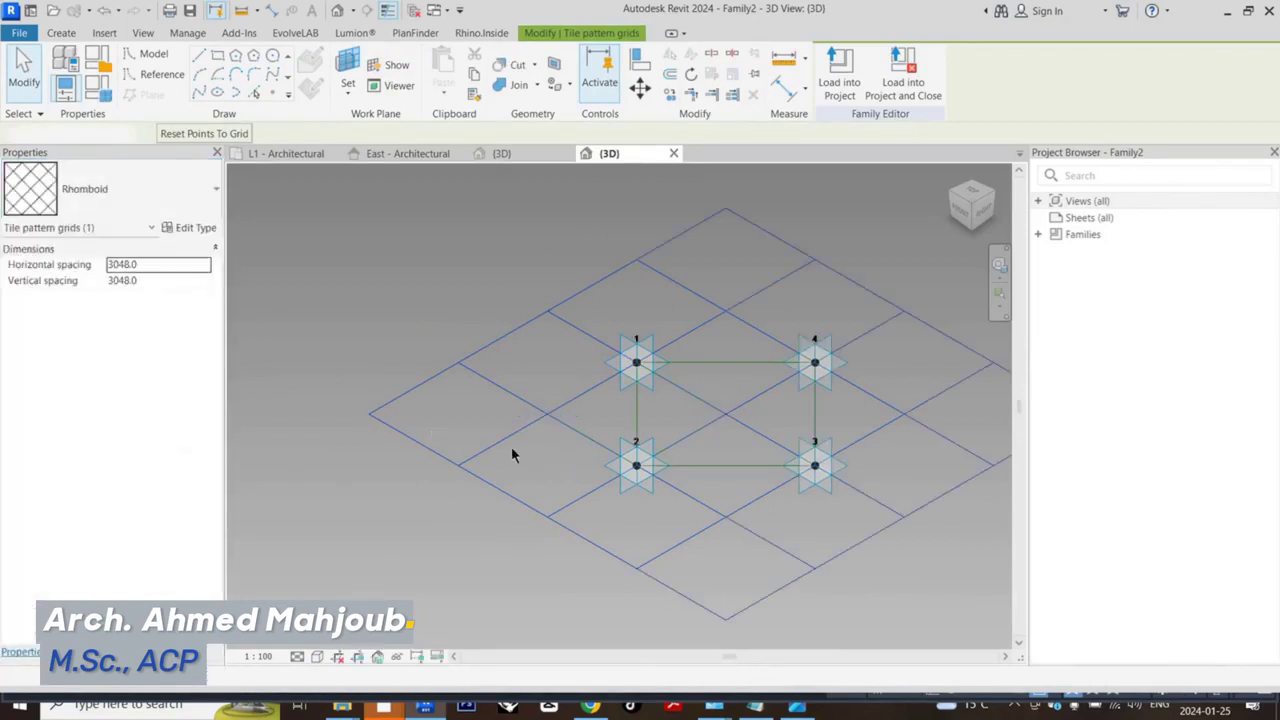
pyautogui.click(162, 266)
pyautogui.click(483, 287)
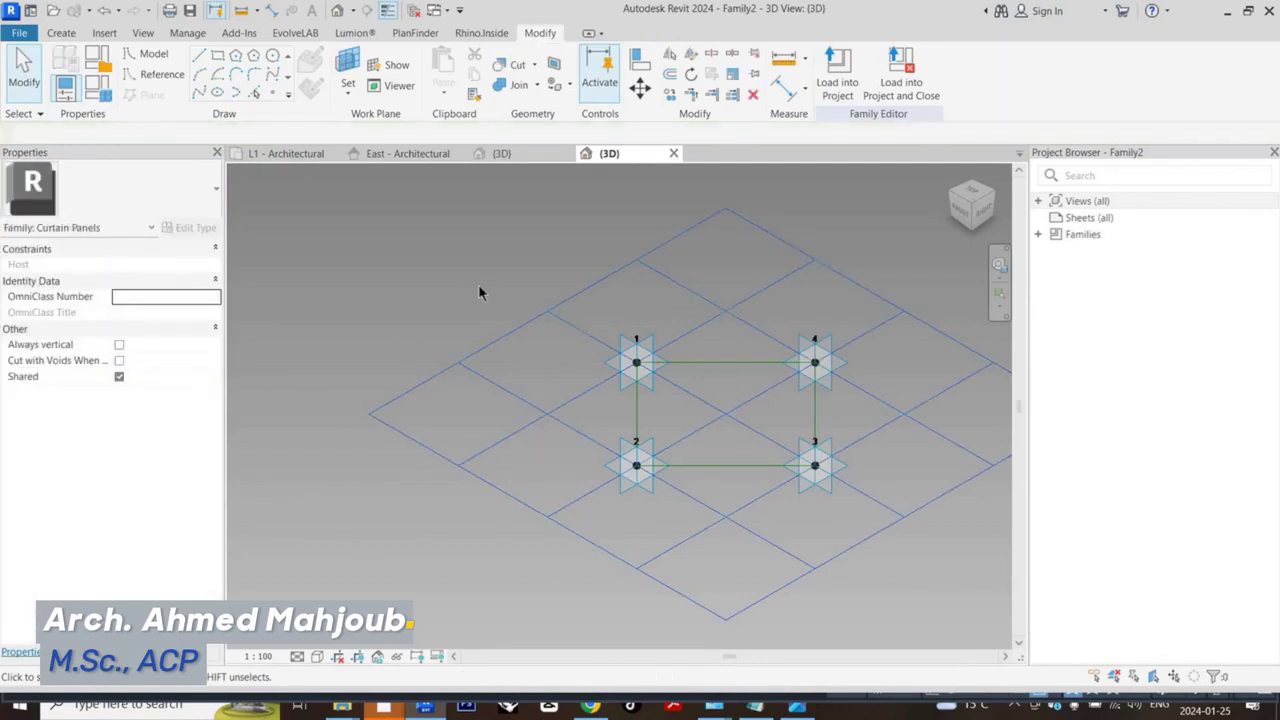
# Configure the family's length units to meters with 2 decimal places and the m unit symbol.
pyautogui.press('u')
pyautogui.press('n')
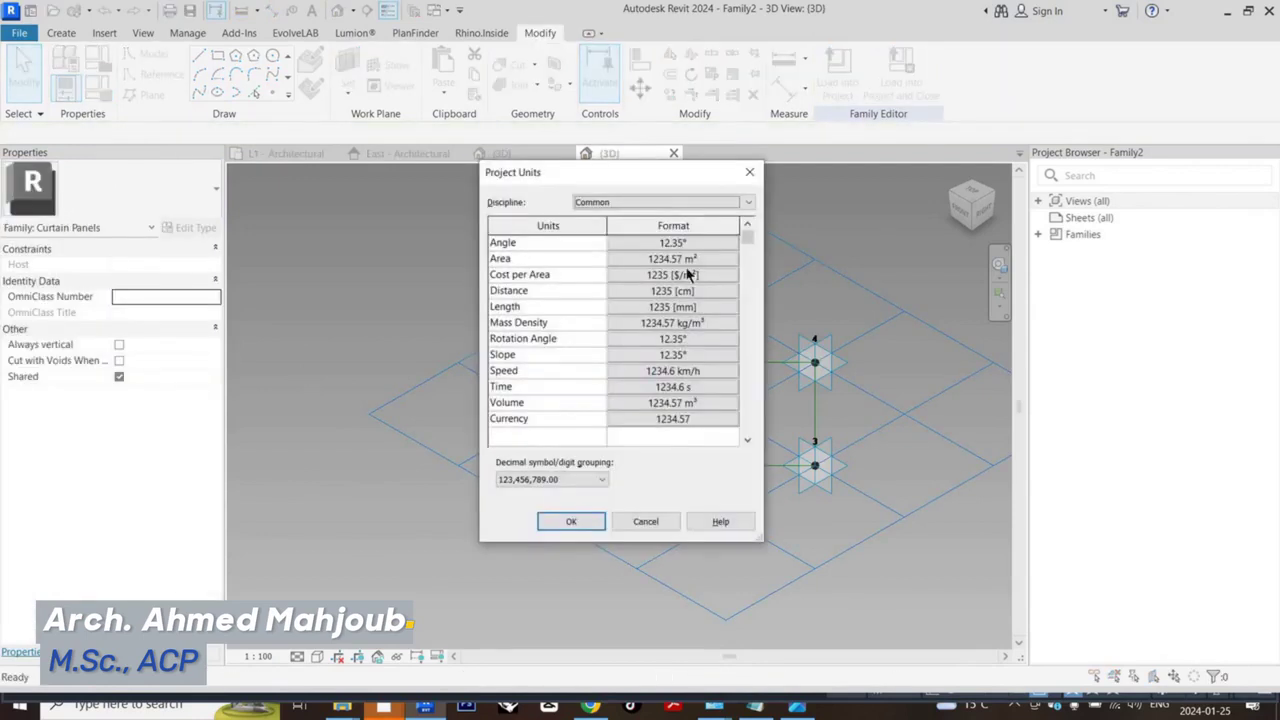
pyautogui.click(700, 308)
pyautogui.click(729, 287)
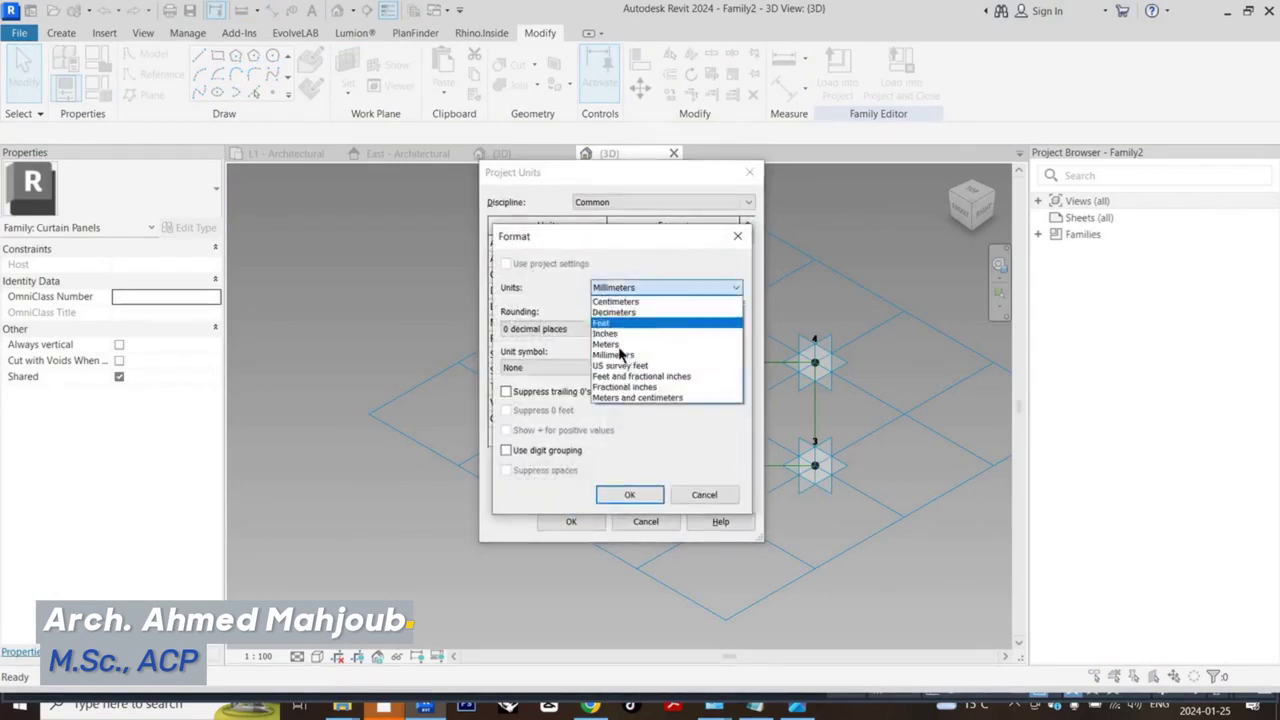
pyautogui.click(620, 355)
pyautogui.click(637, 290)
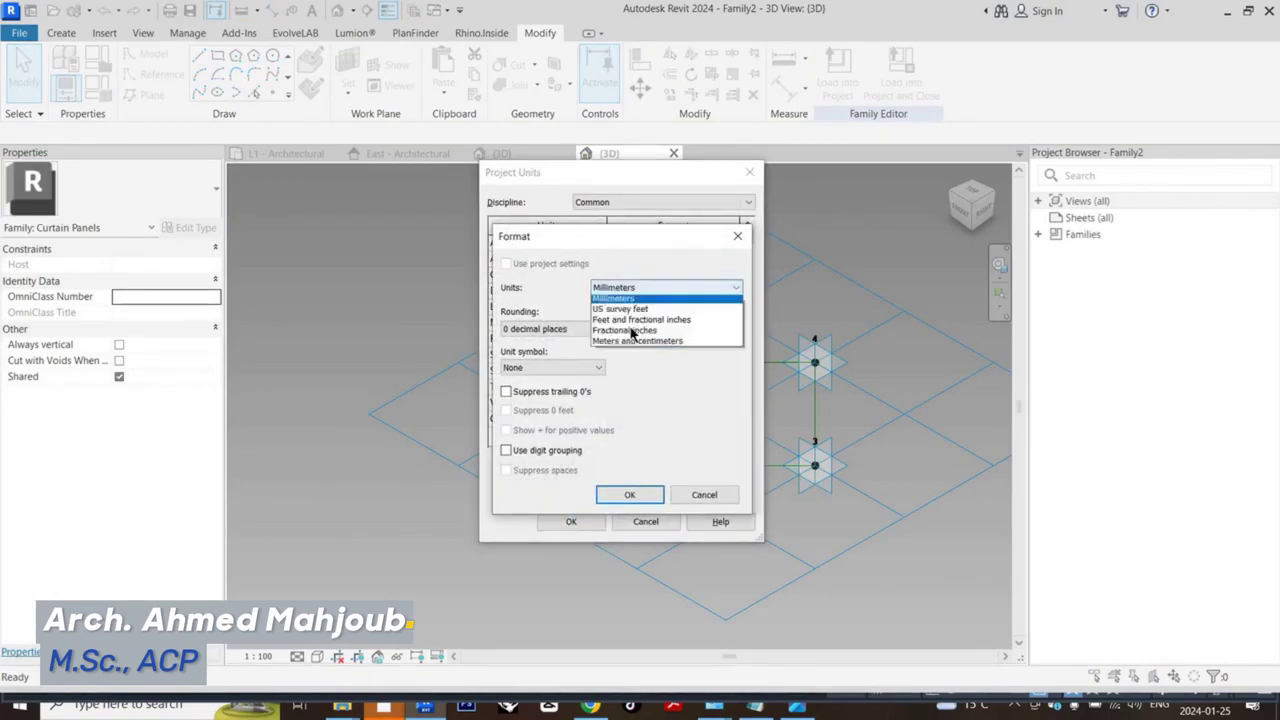
pyautogui.click(610, 343)
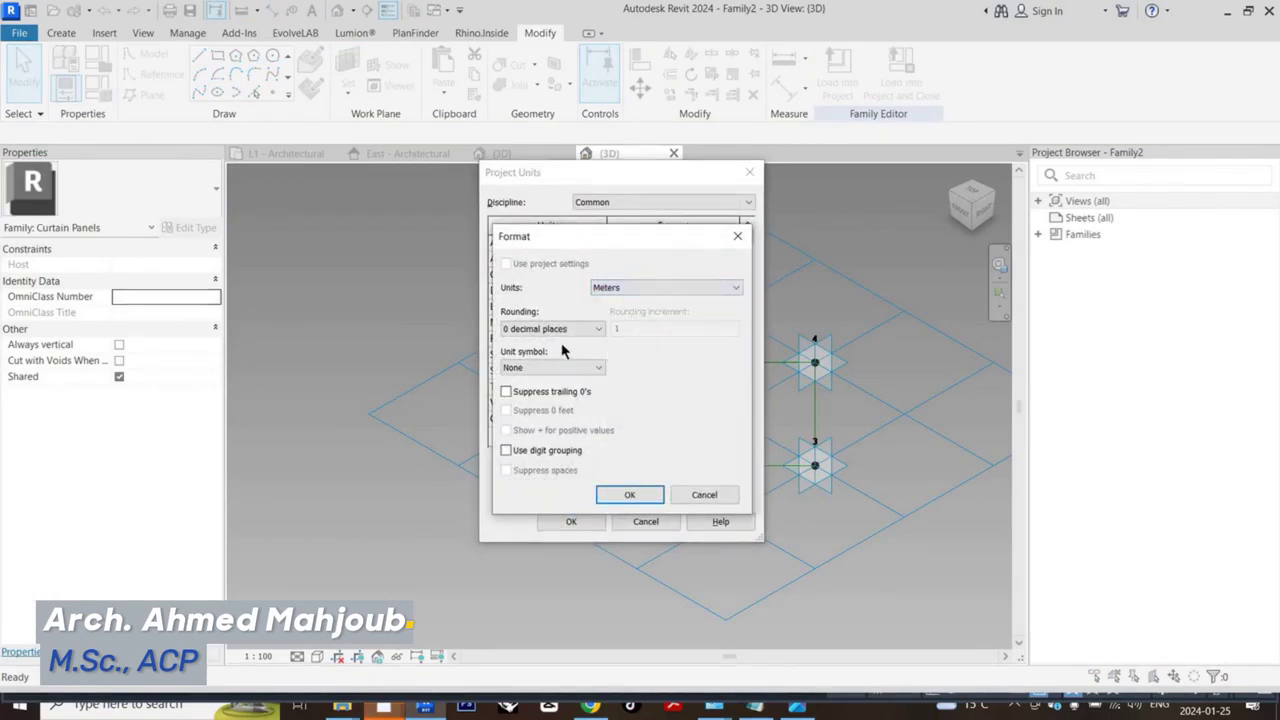
pyautogui.click(563, 329)
pyautogui.click(552, 398)
pyautogui.click(566, 368)
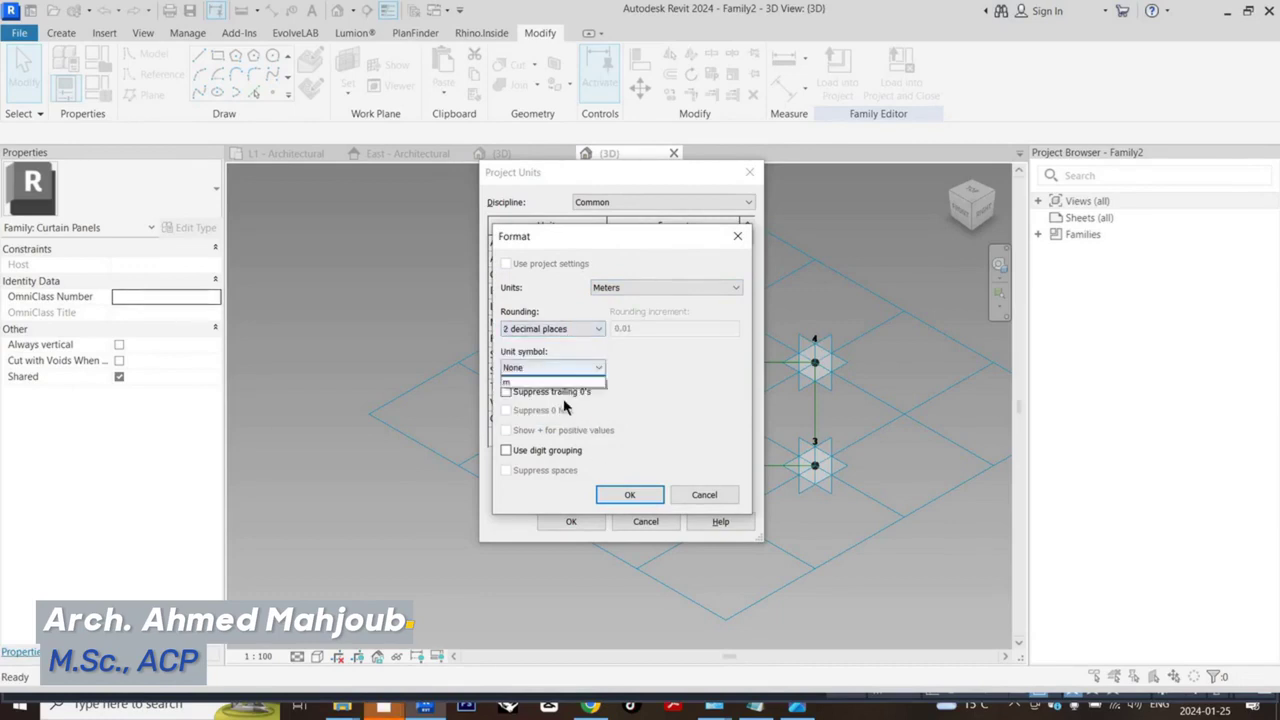
pyautogui.click(567, 398)
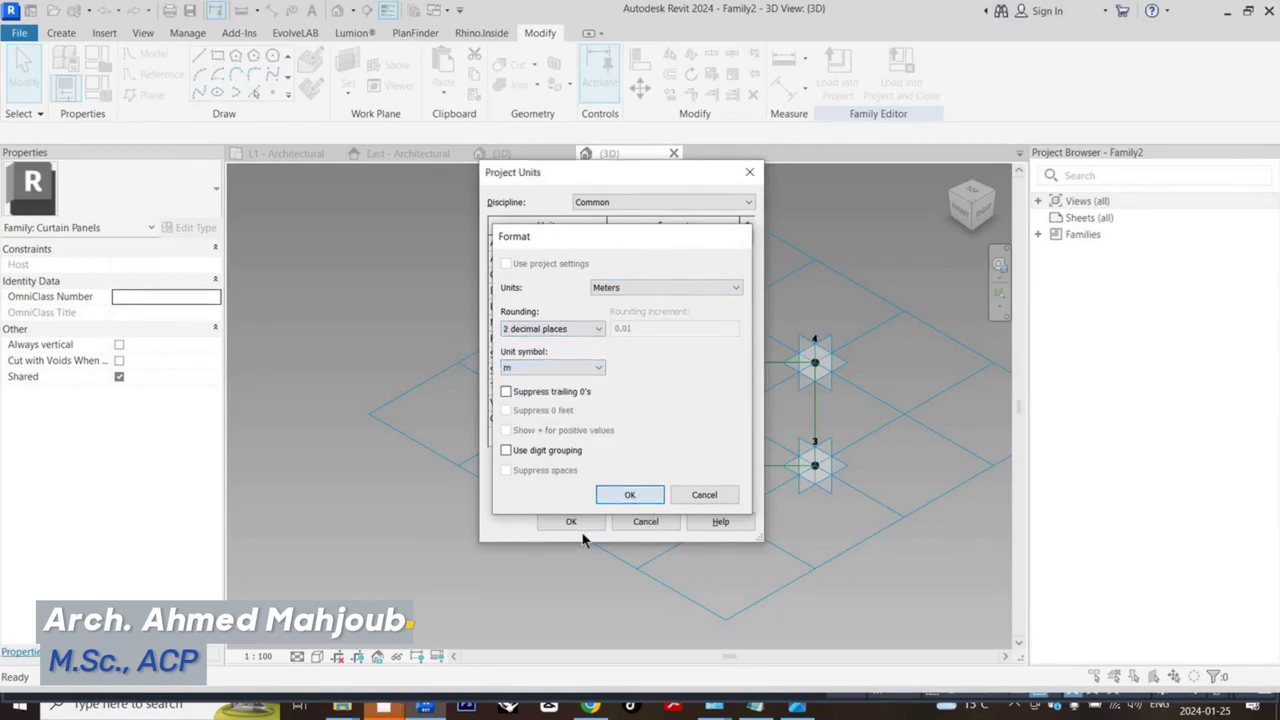
pyautogui.press('Return')
pyautogui.press('Return')
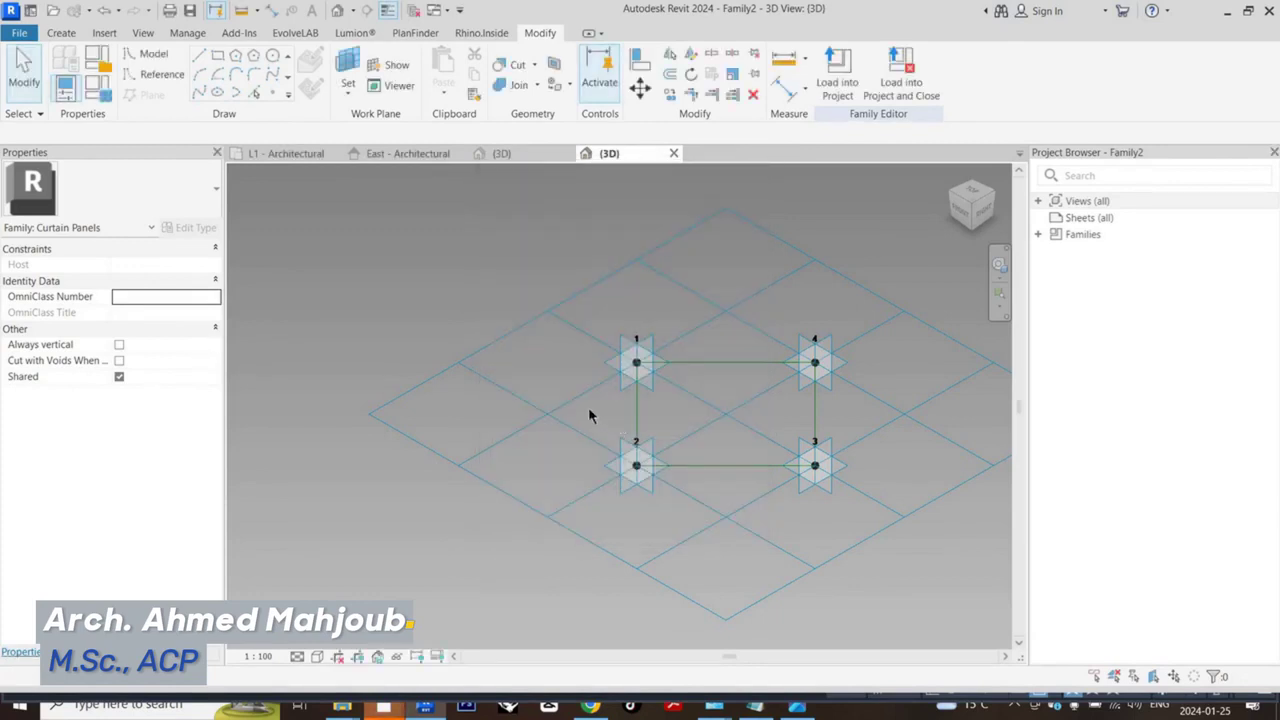
# Set both the horizontal and vertical spacing of the rhomboid tile pattern grid to 1 m.
pyautogui.click(401, 453)
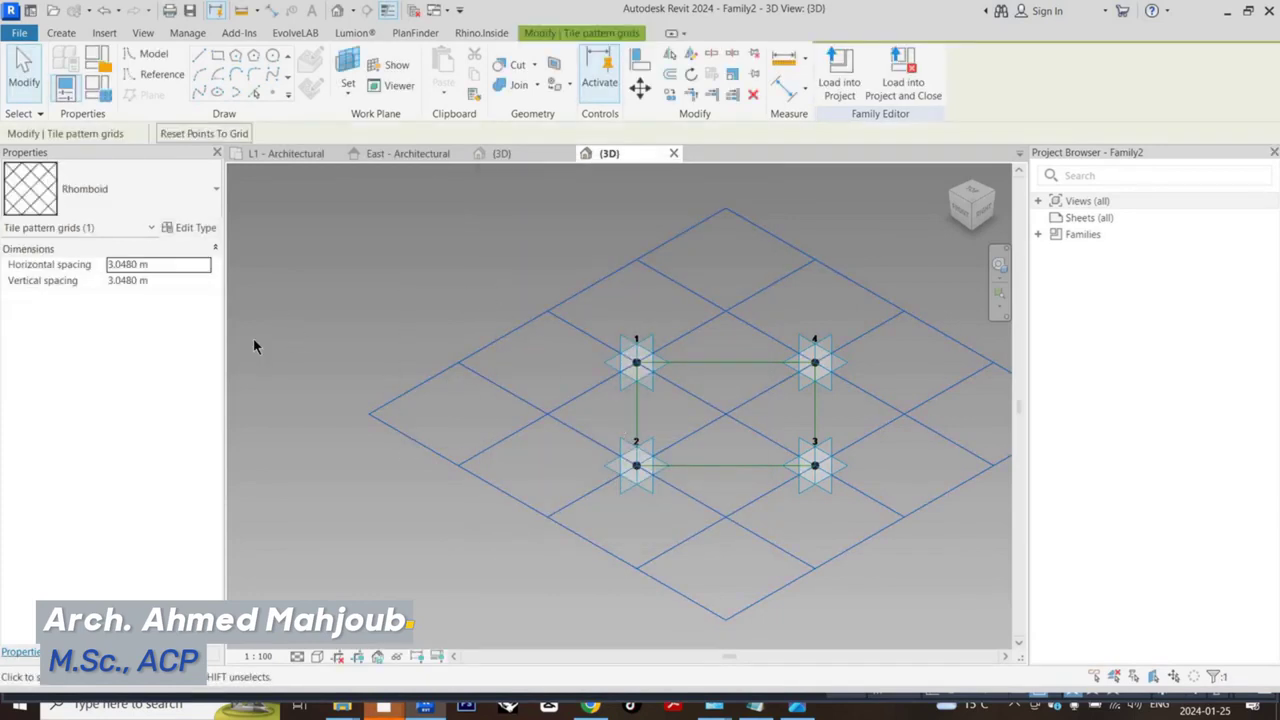
pyautogui.click(169, 264)
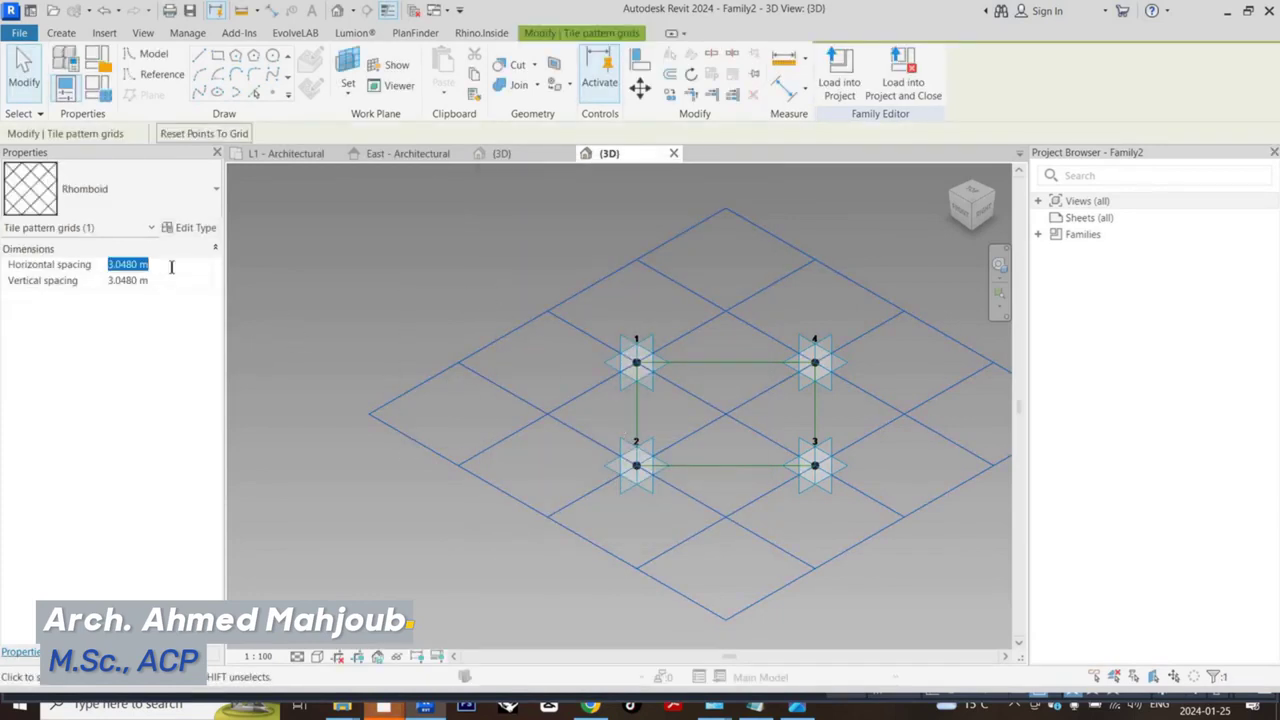
pyautogui.click(178, 282)
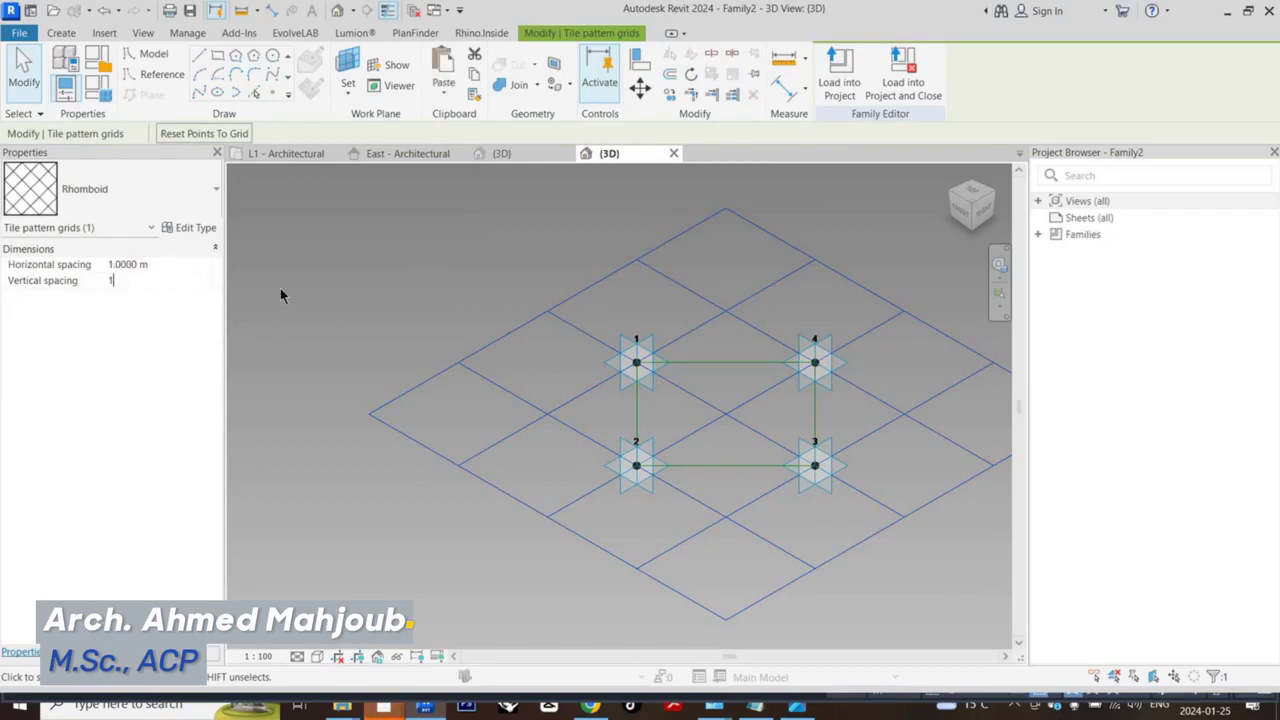
pyautogui.press('Return')
pyautogui.click(584, 436)
# Draw a diagonal reference line across the panel from adaptive point 4 to adaptive point 2.
pyautogui.scroll(3, 415, 417)
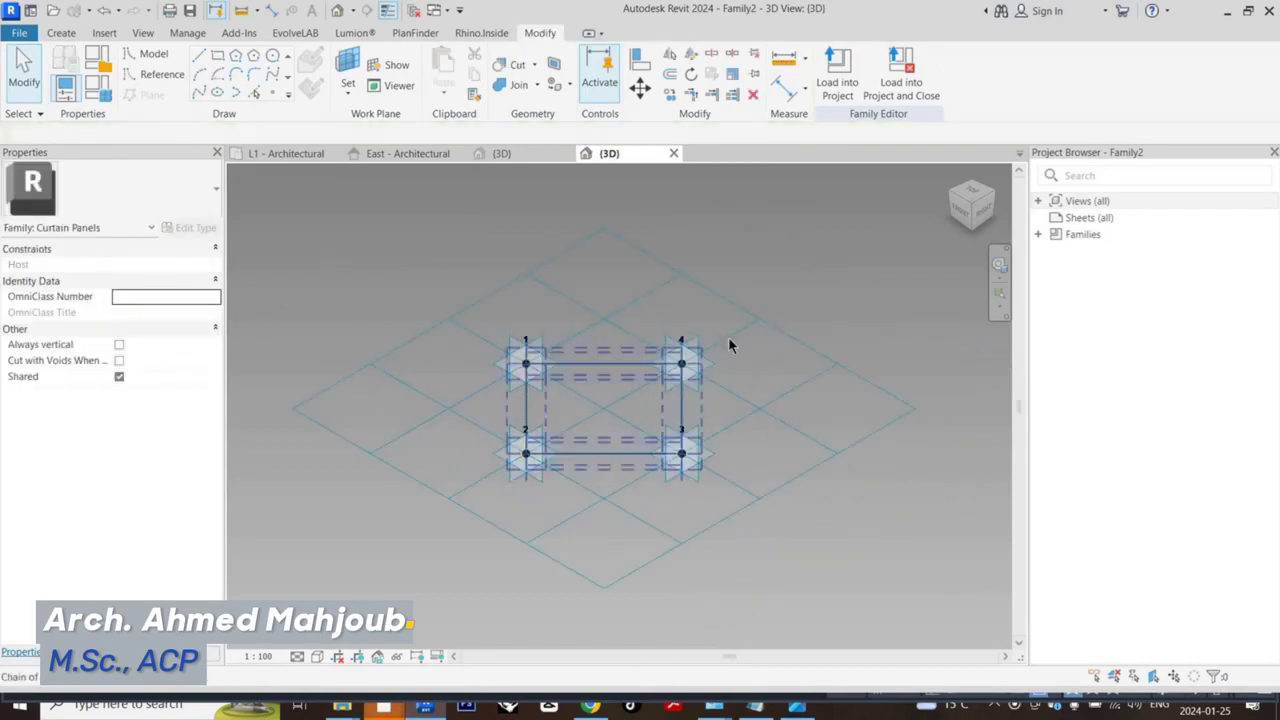
pyautogui.scroll(2, 729, 345)
pyautogui.click(150, 75)
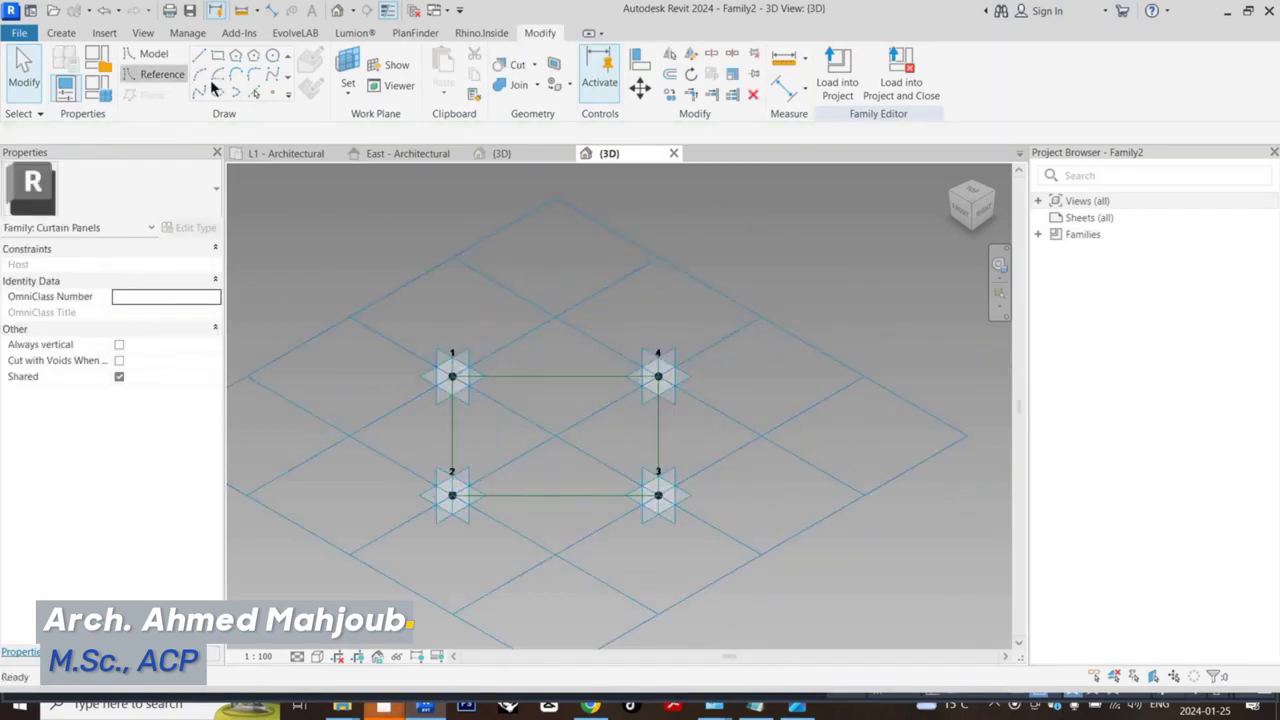
pyautogui.click(199, 57)
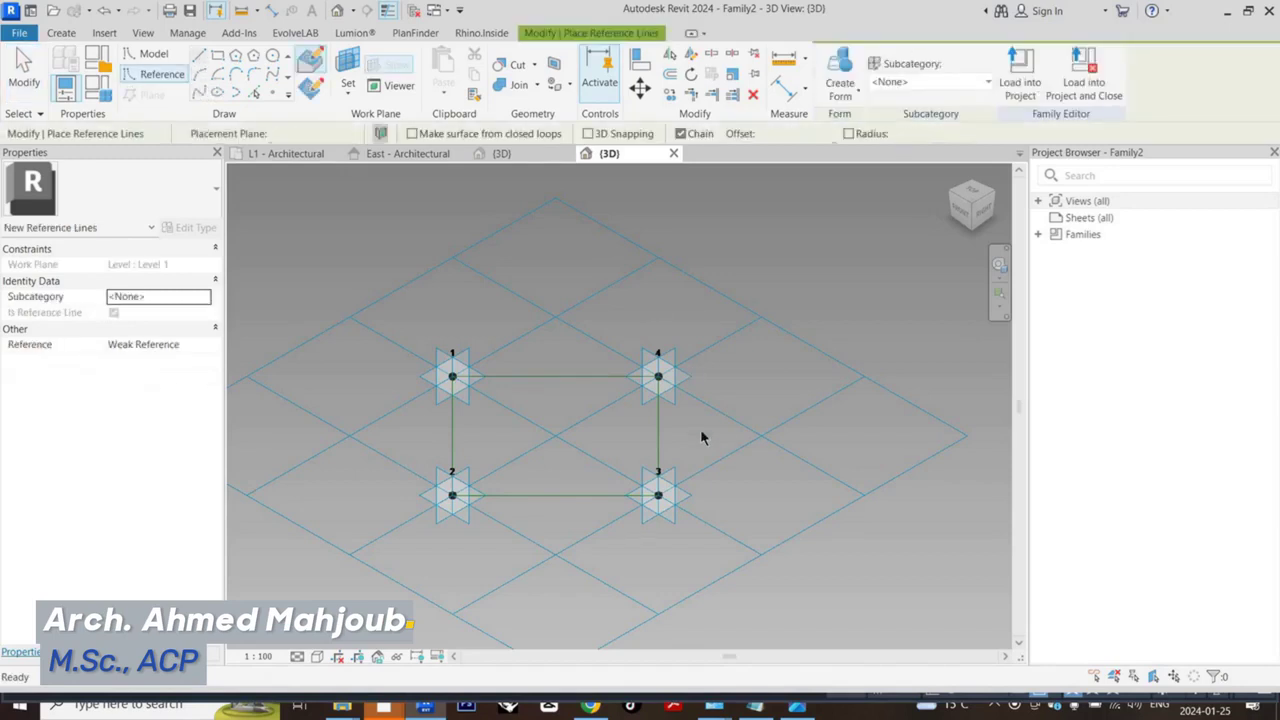
pyautogui.click(657, 376)
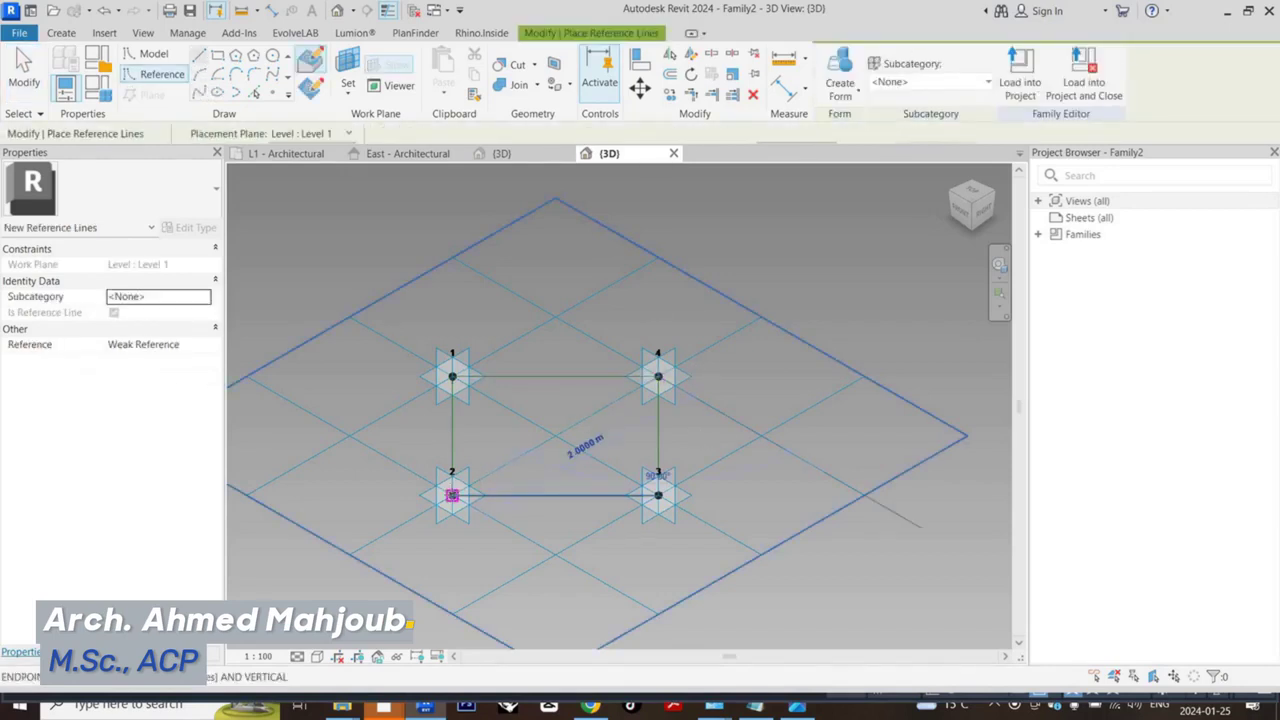
pyautogui.click(524, 498)
pyautogui.press('Escape')
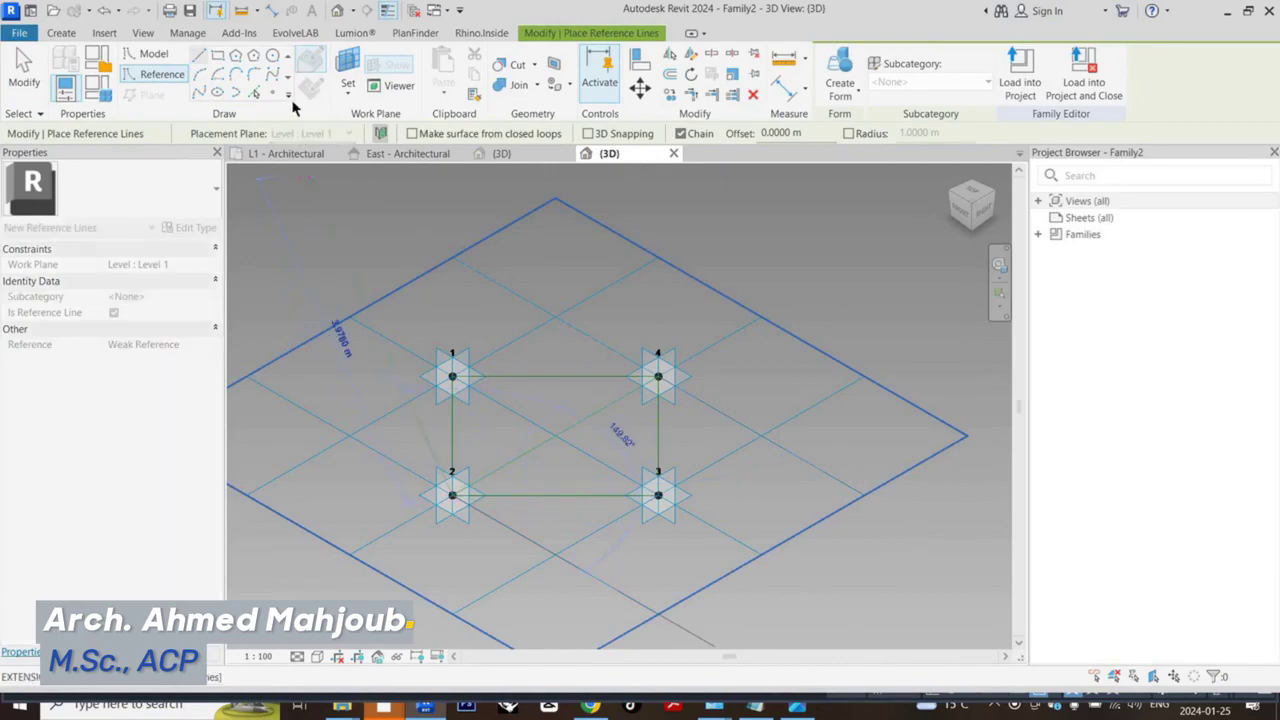
pyautogui.press('Escape')
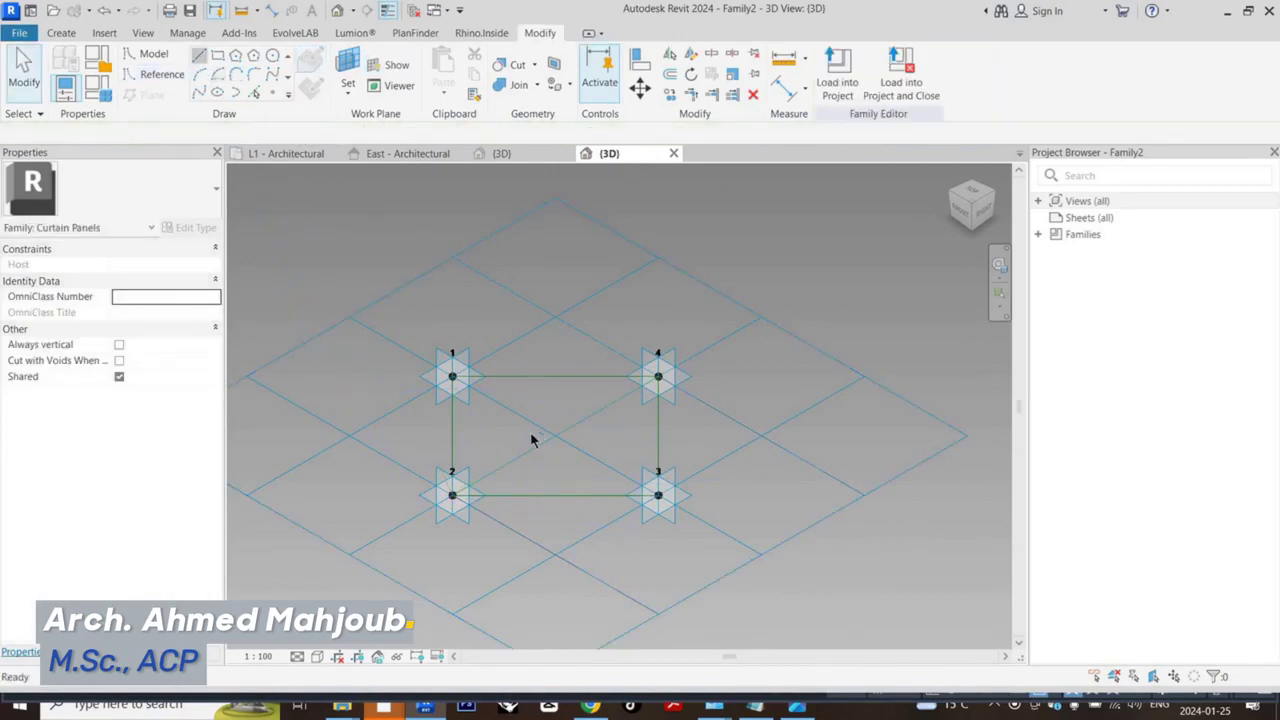
pyautogui.press('l')
pyautogui.press('i')
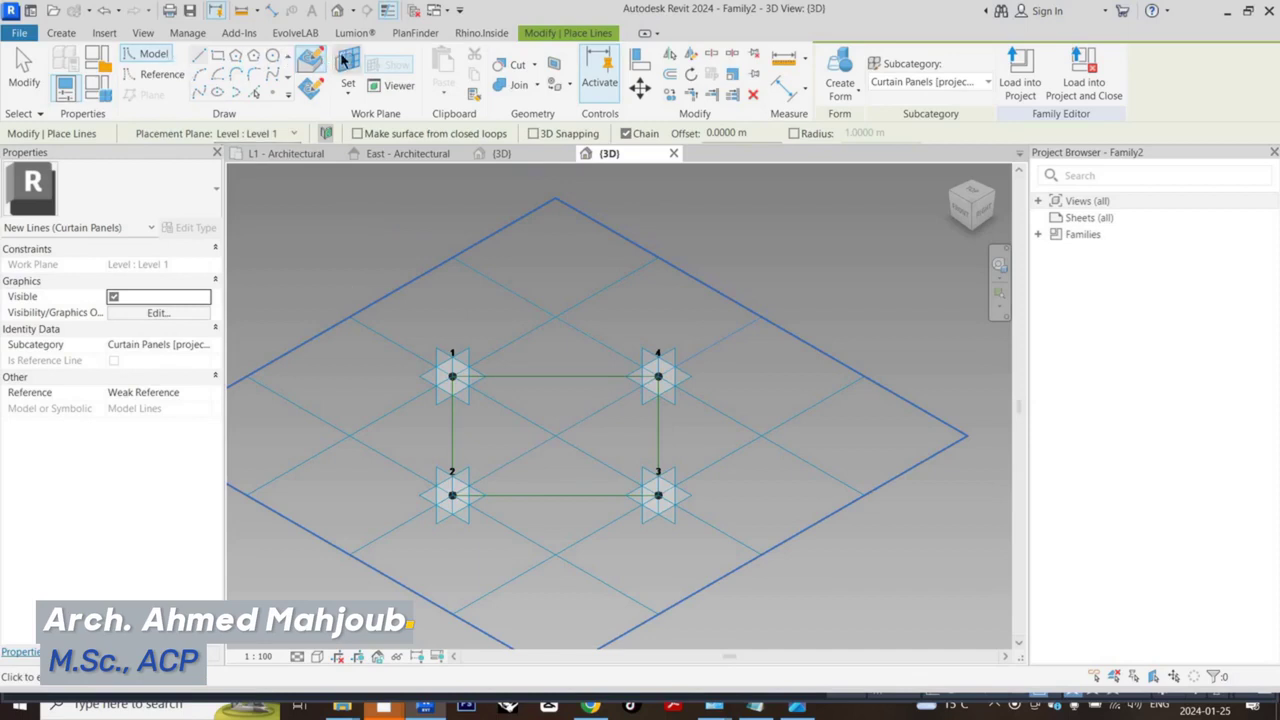
pyautogui.press('Escape')
pyautogui.press('Escape')
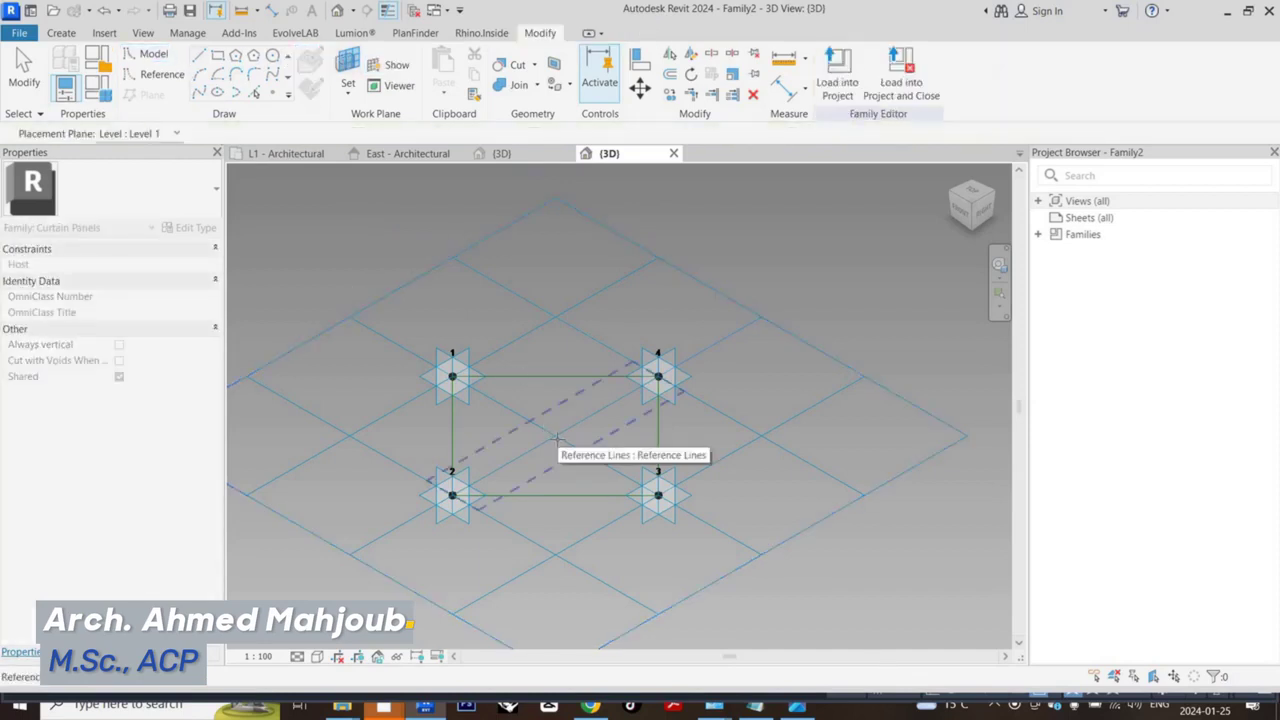
pyautogui.press('l')
pyautogui.press('i')
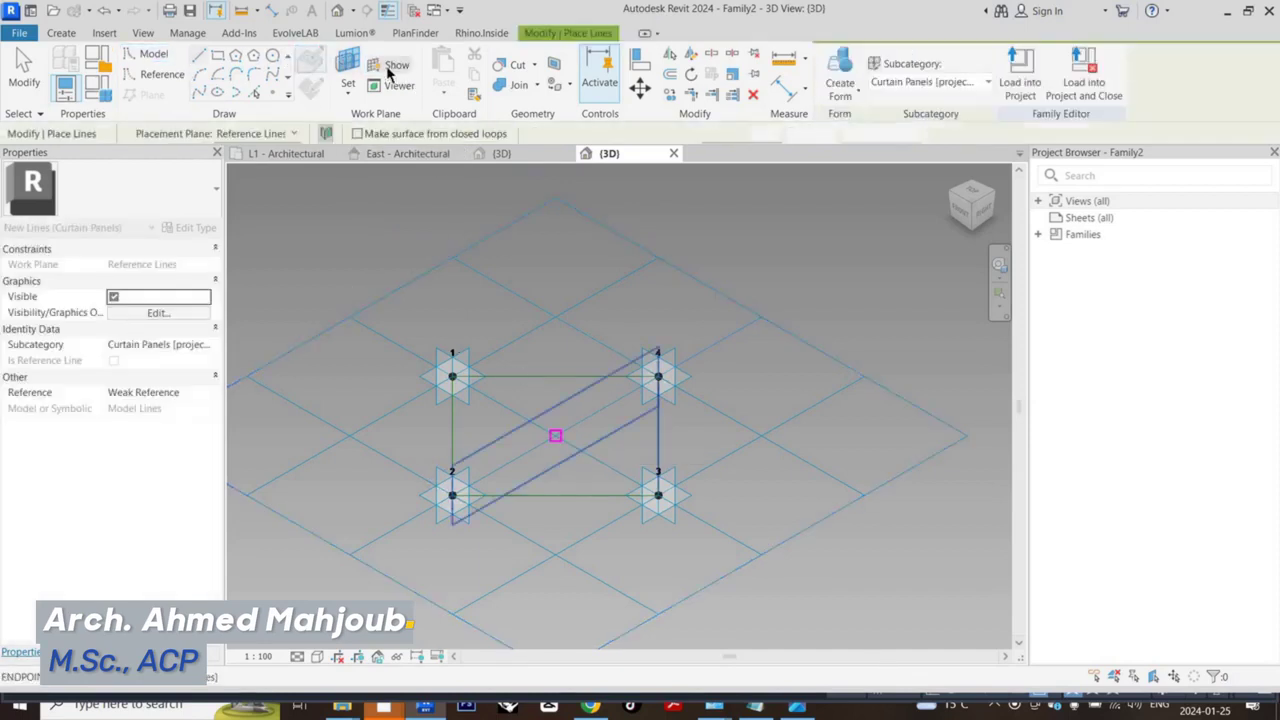
pyautogui.press('Escape')
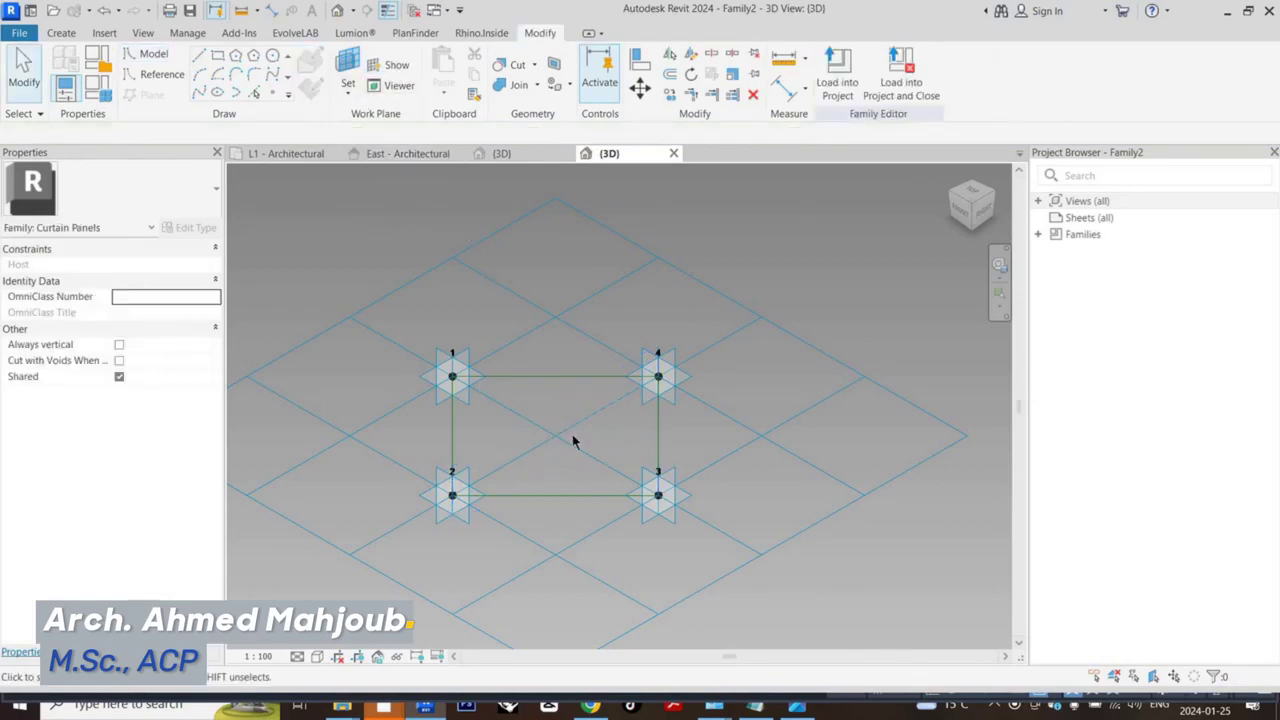
# Draw a vertical model line about 1.7 m high from the midpoint of the diagonal reference line.
pyautogui.scroll(-2, 571, 440)
pyautogui.scroll(1, 565, 440)
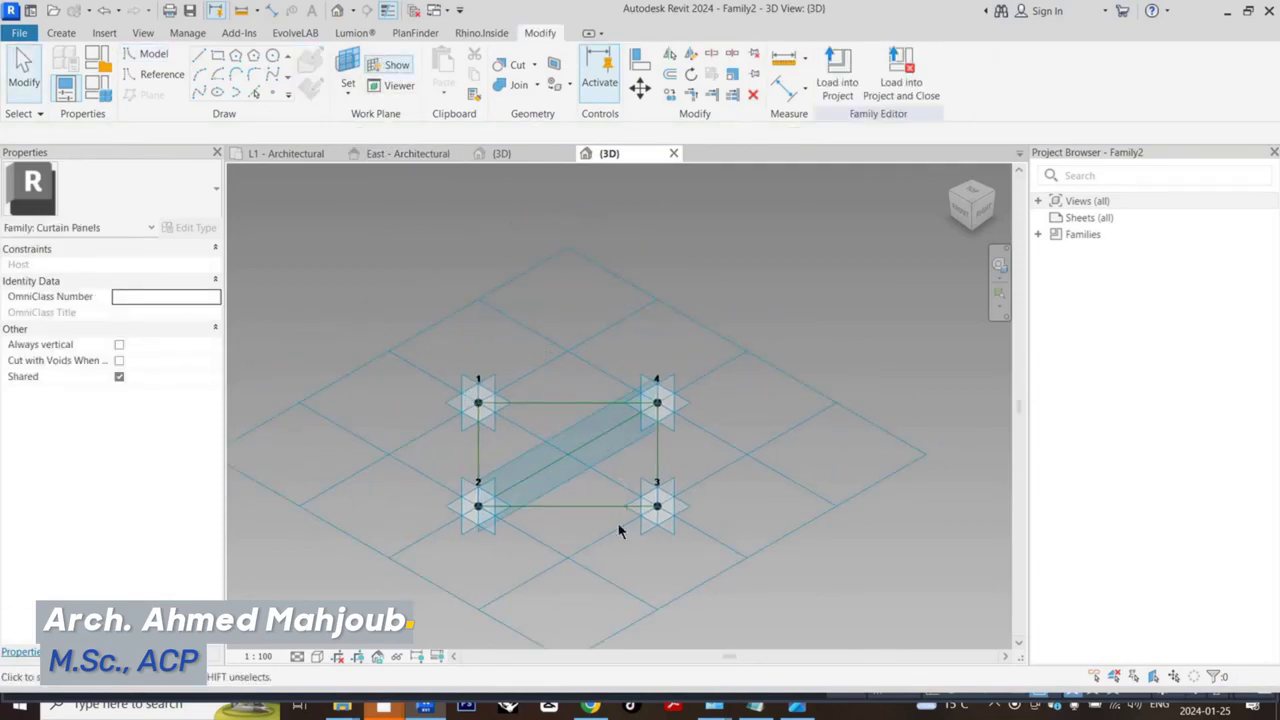
pyautogui.moveTo(620, 529)
pyautogui.keyDown('shift'); pyautogui.mouseDown(button='middle')
pyautogui.moveTo(580, 366)
pyautogui.moveTo(640, 520)
pyautogui.moveTo(494, 311)
pyautogui.mouseUp(button='middle'); pyautogui.keyUp('shift')
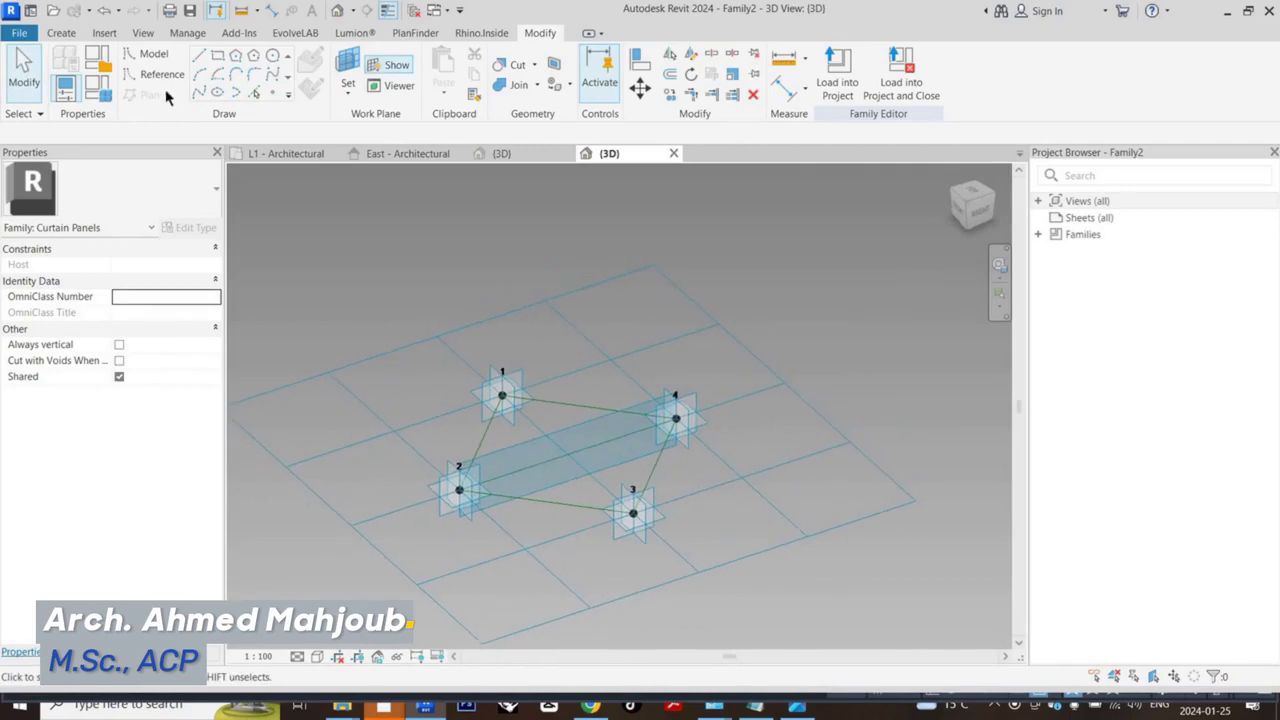
pyautogui.click(199, 57)
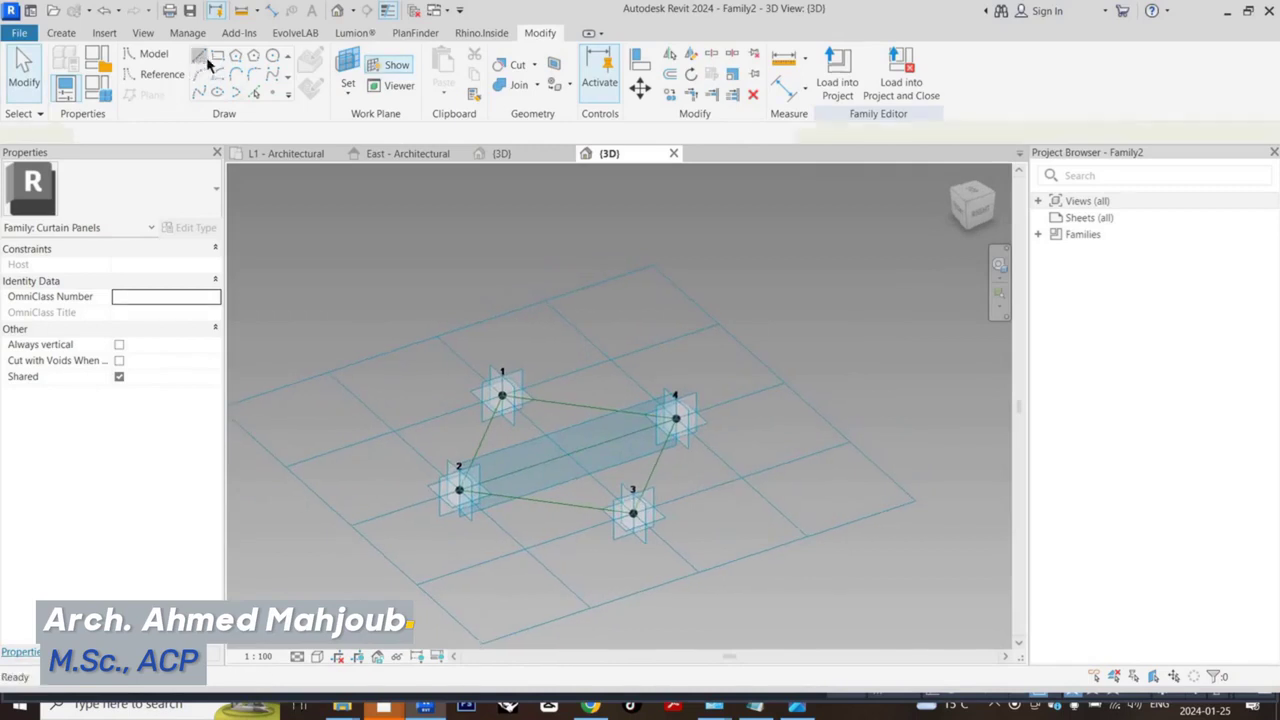
pyautogui.click(567, 453)
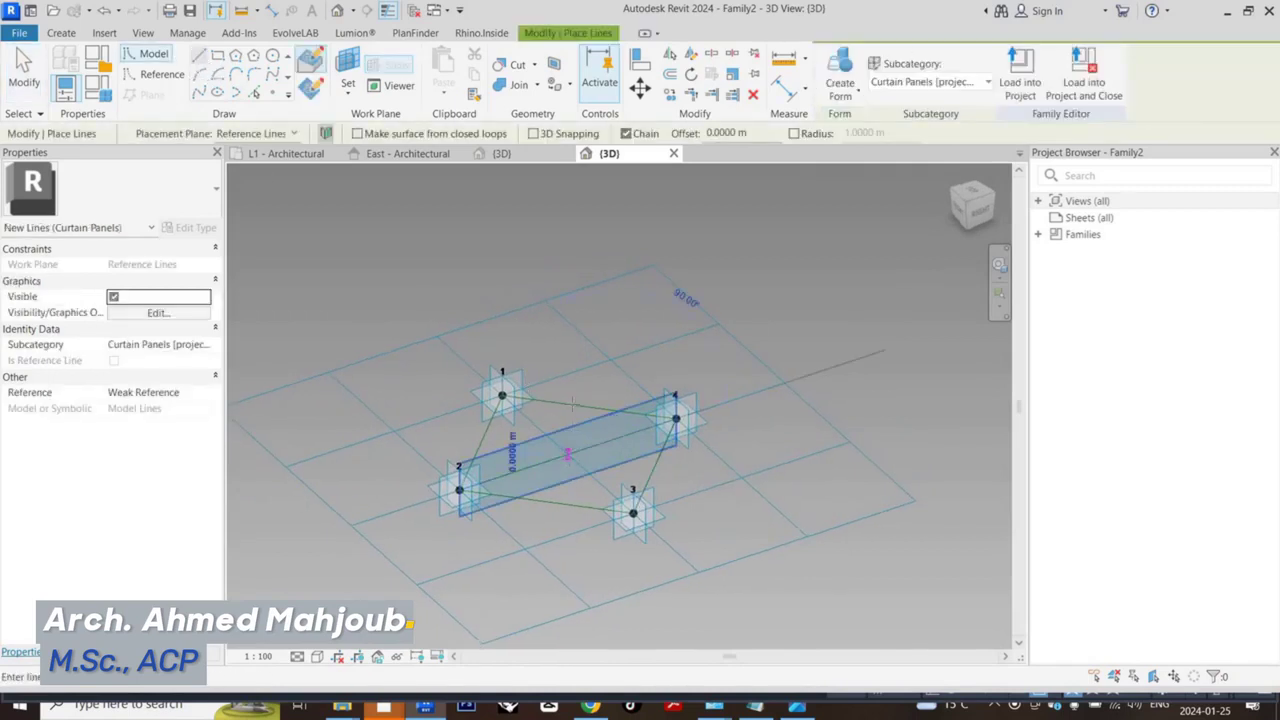
pyautogui.click(567, 275)
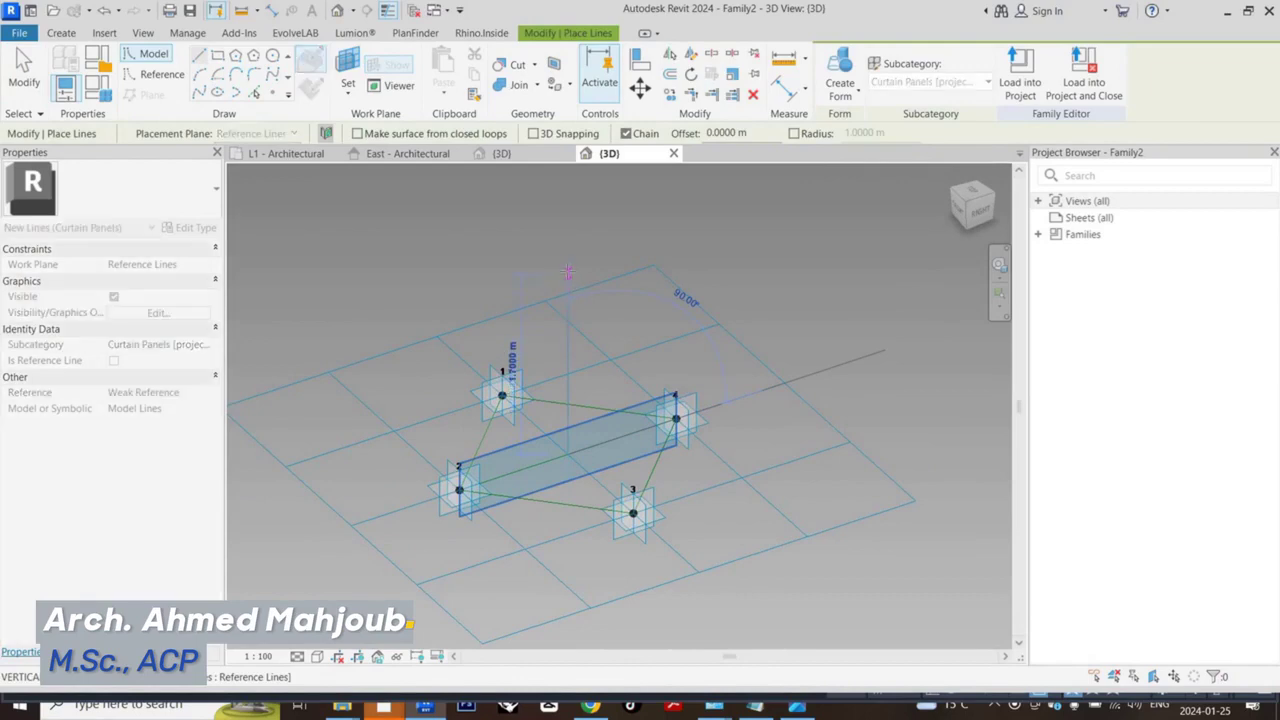
pyautogui.press('Escape')
pyautogui.press('Escape')
pyautogui.press('Escape')
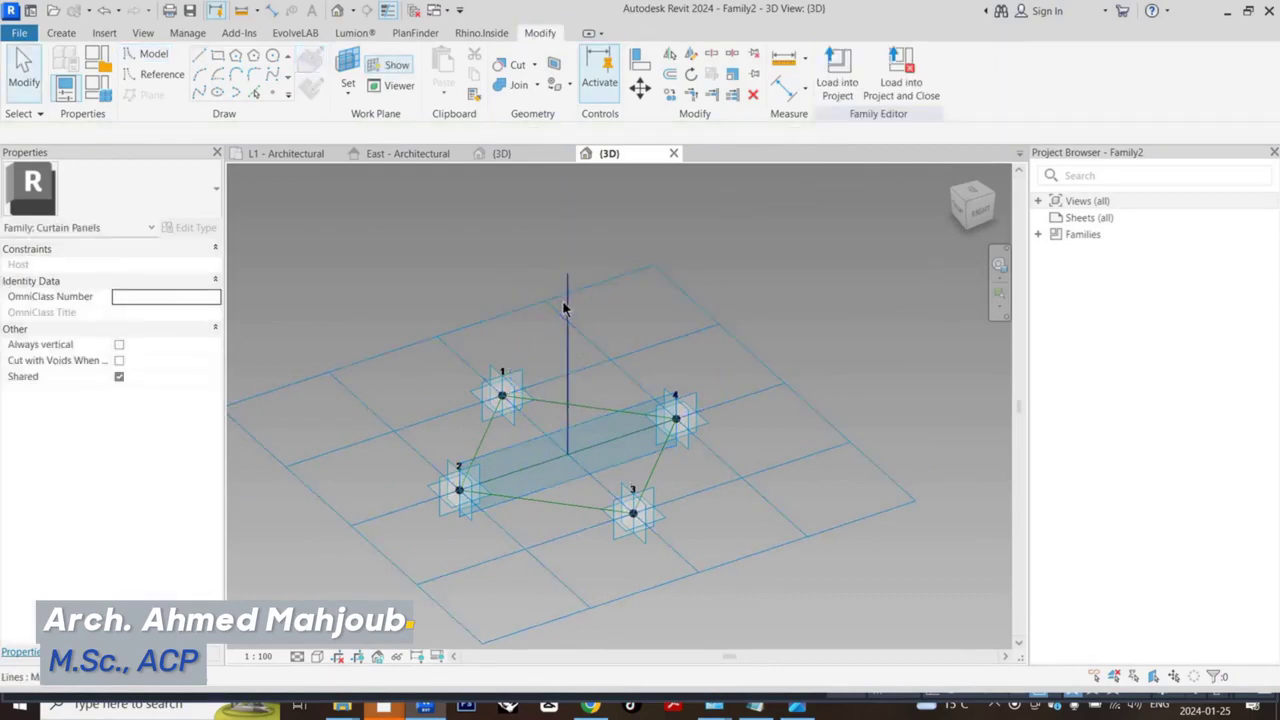
# Convert the vertical line's temporary length dimension into a permanent dimension.
pyautogui.click(567, 375)
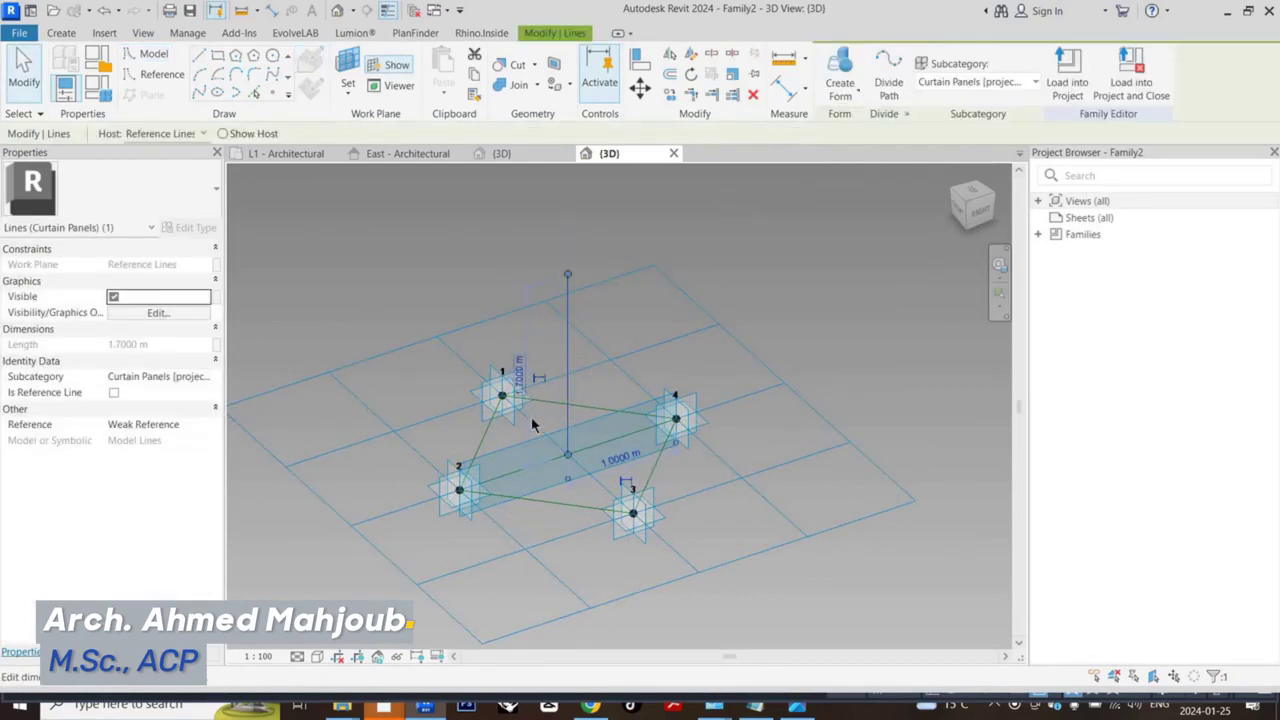
pyautogui.scroll(2, 530, 395)
pyautogui.scroll(-1, 579, 342)
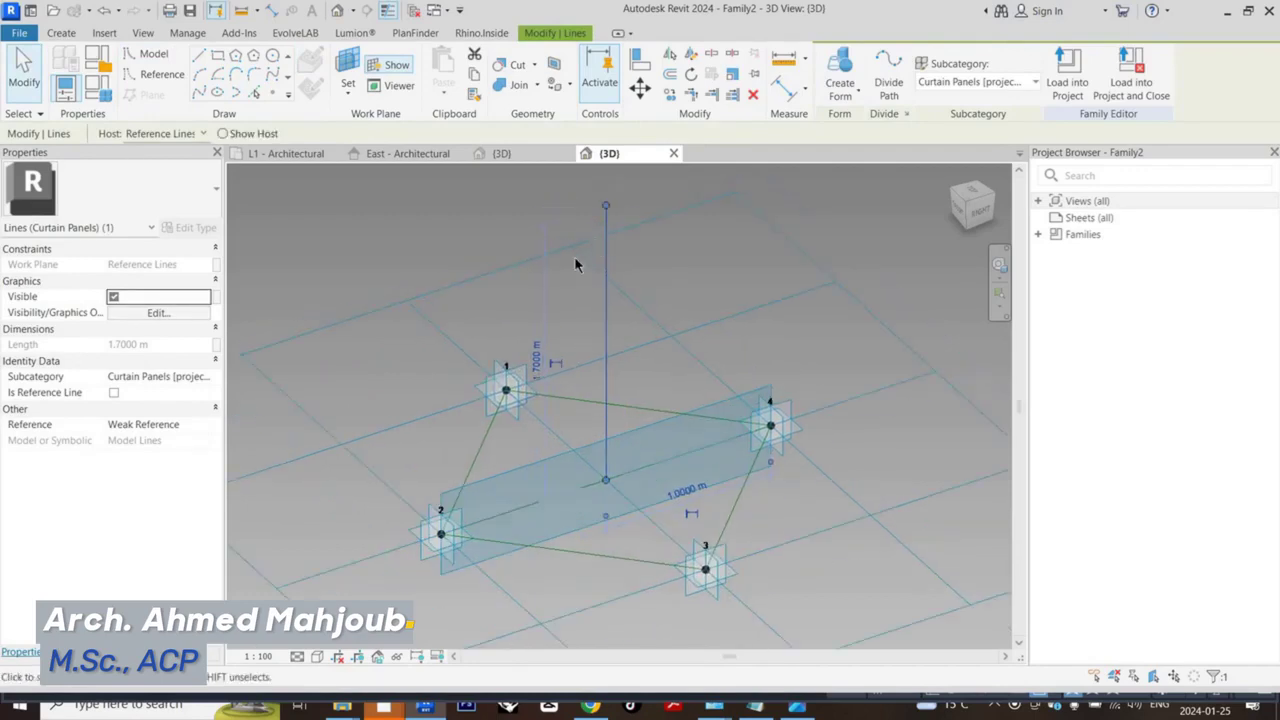
pyautogui.click(558, 370)
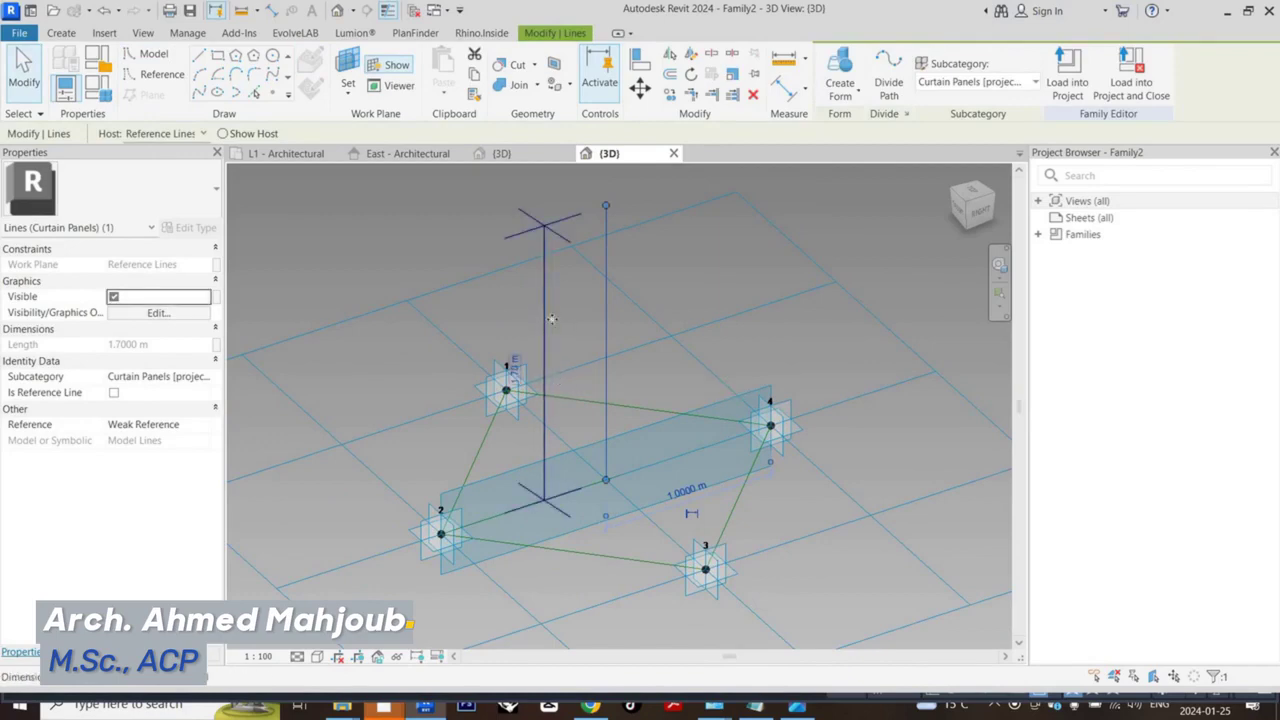
# Label the vertical line's dimension with a new family type parameter named height.
pyautogui.click(552, 319)
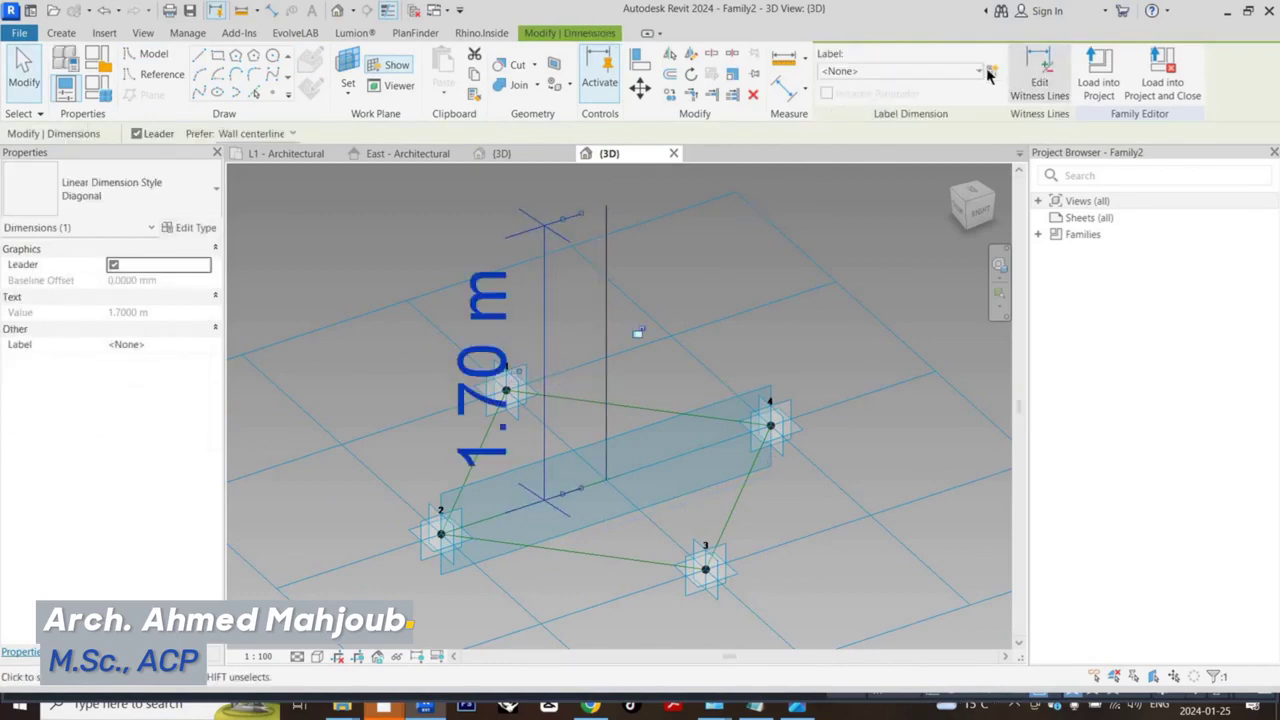
pyautogui.click(990, 72)
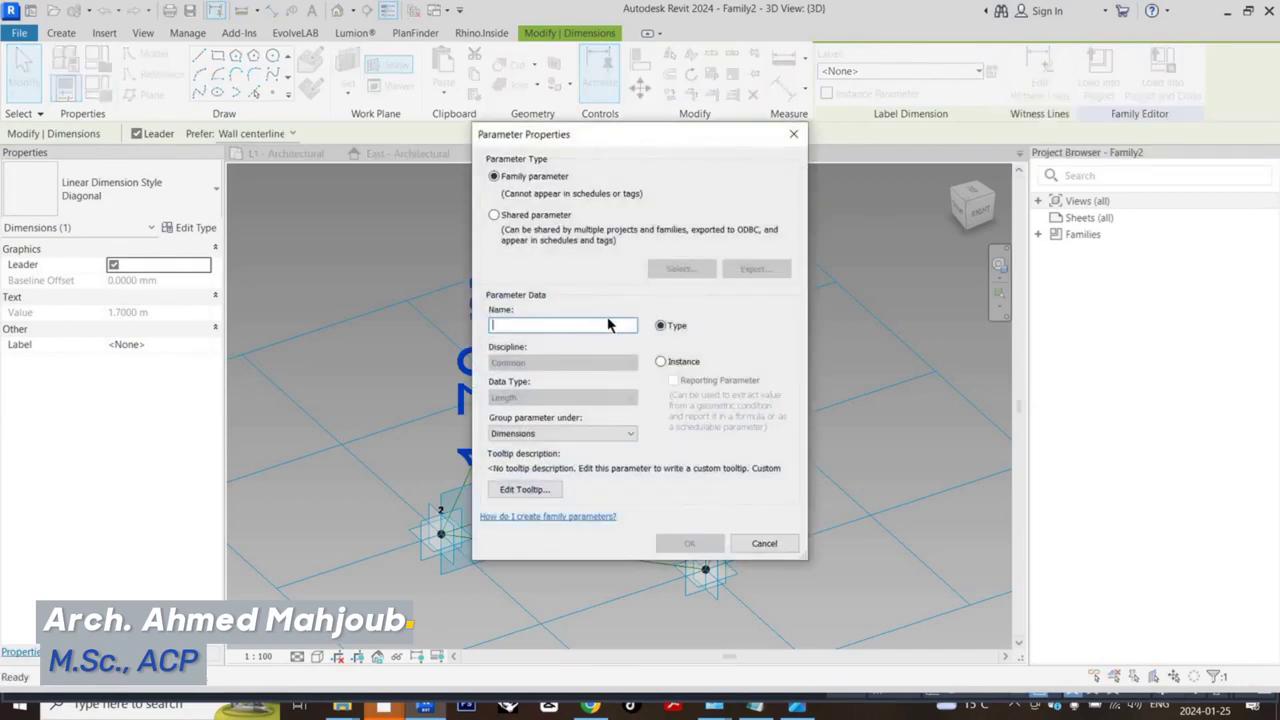
pyautogui.write('height')
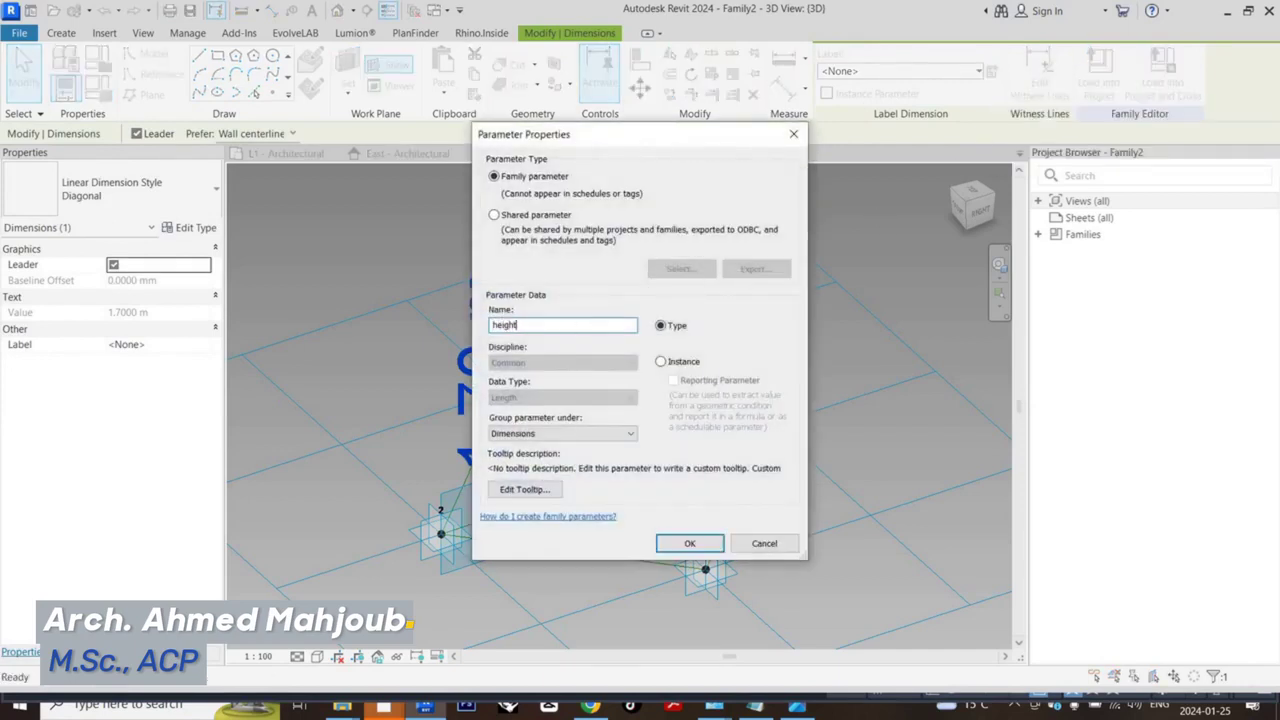
pyautogui.click(688, 543)
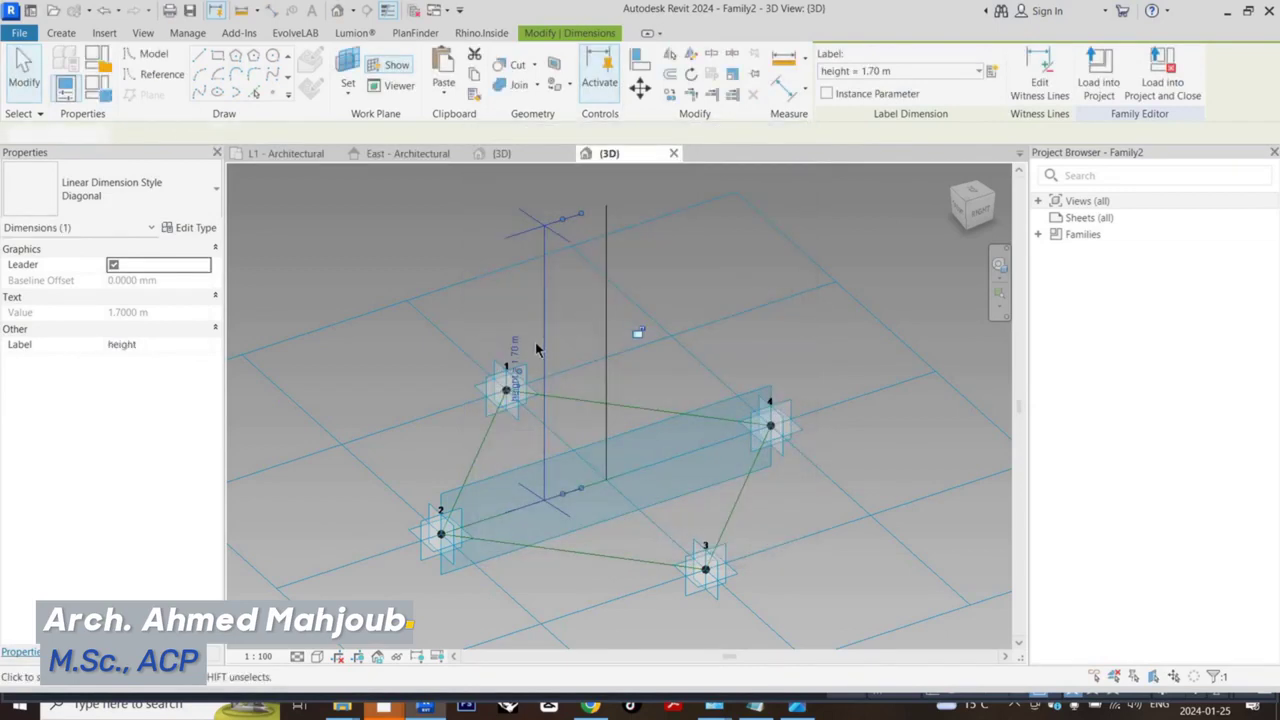
# Set the height parameter to 1 m in the family types.
pyautogui.scroll(-1, 686, 332)
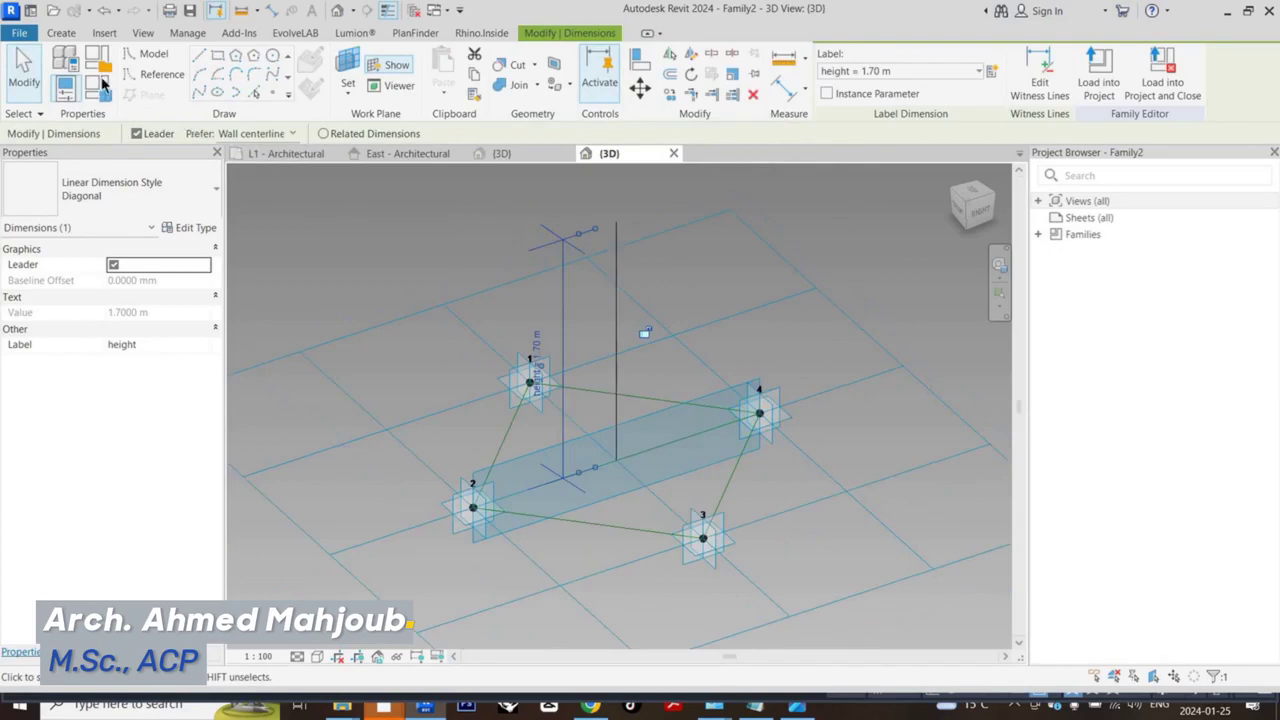
pyautogui.press('f')
pyautogui.press('t')
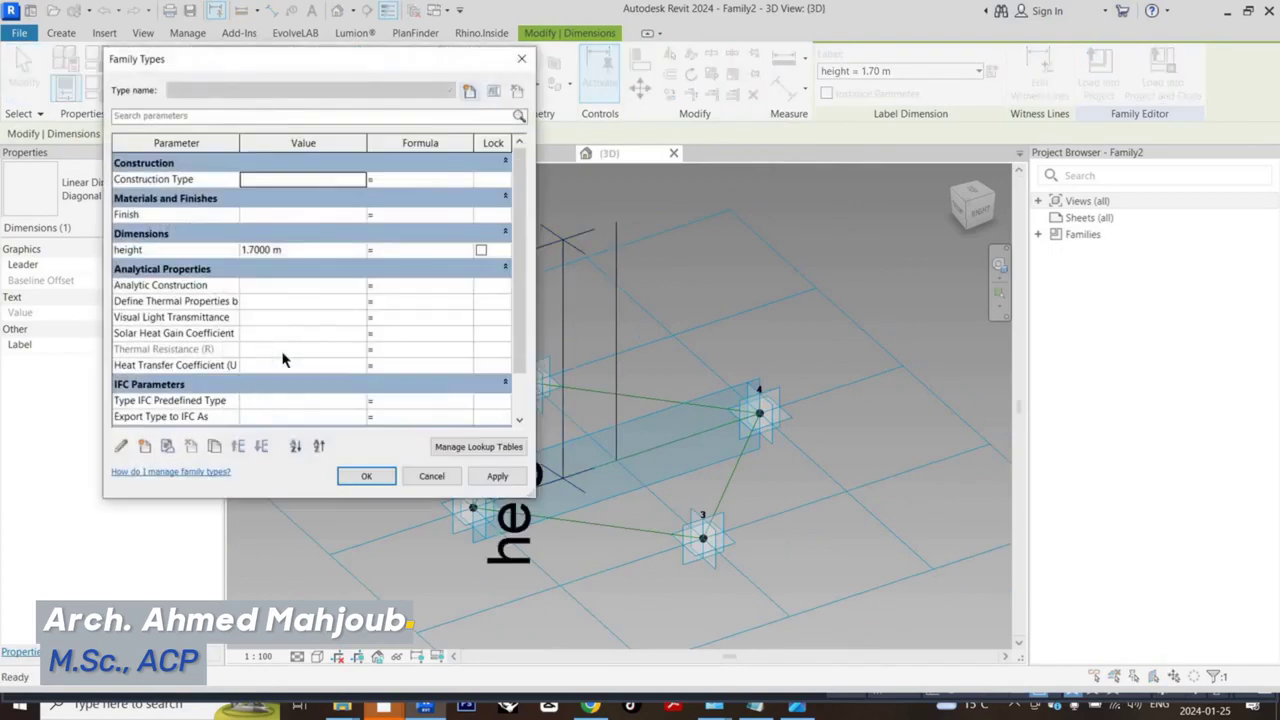
pyautogui.moveTo(349, 57); pyautogui.dragTo(231, 64)
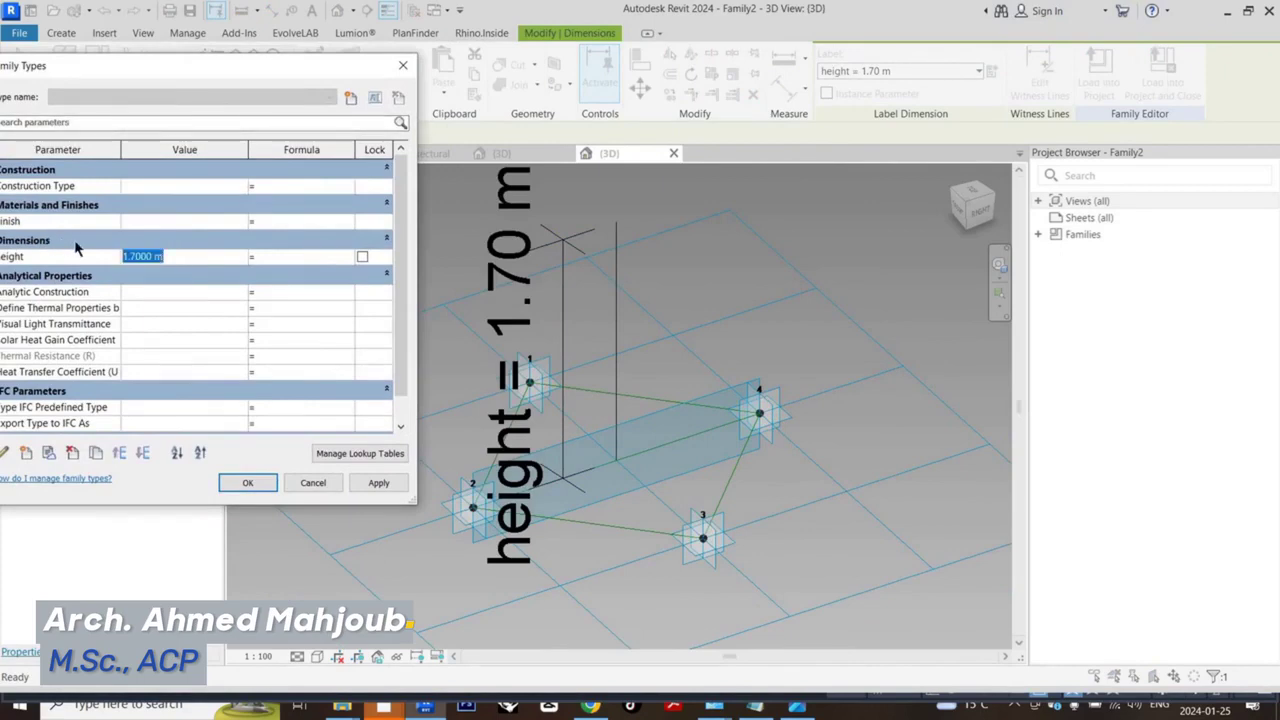
pyautogui.press('Return')
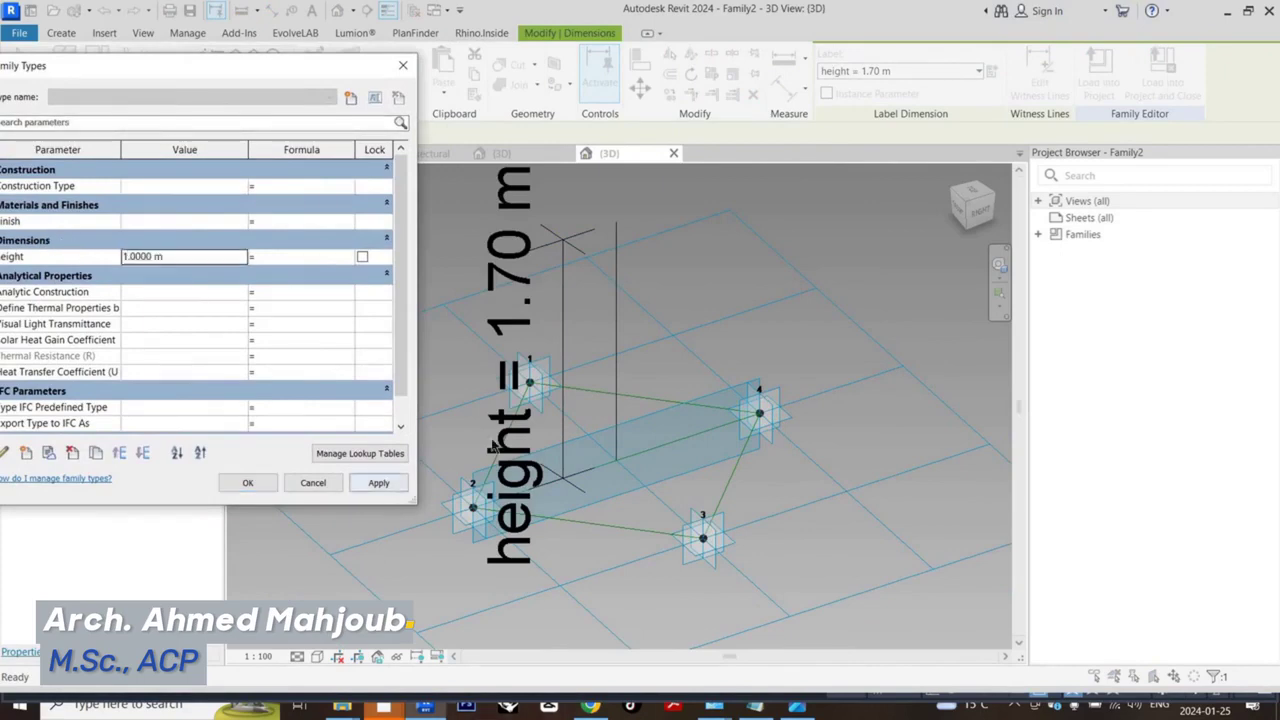
pyautogui.click(247, 482)
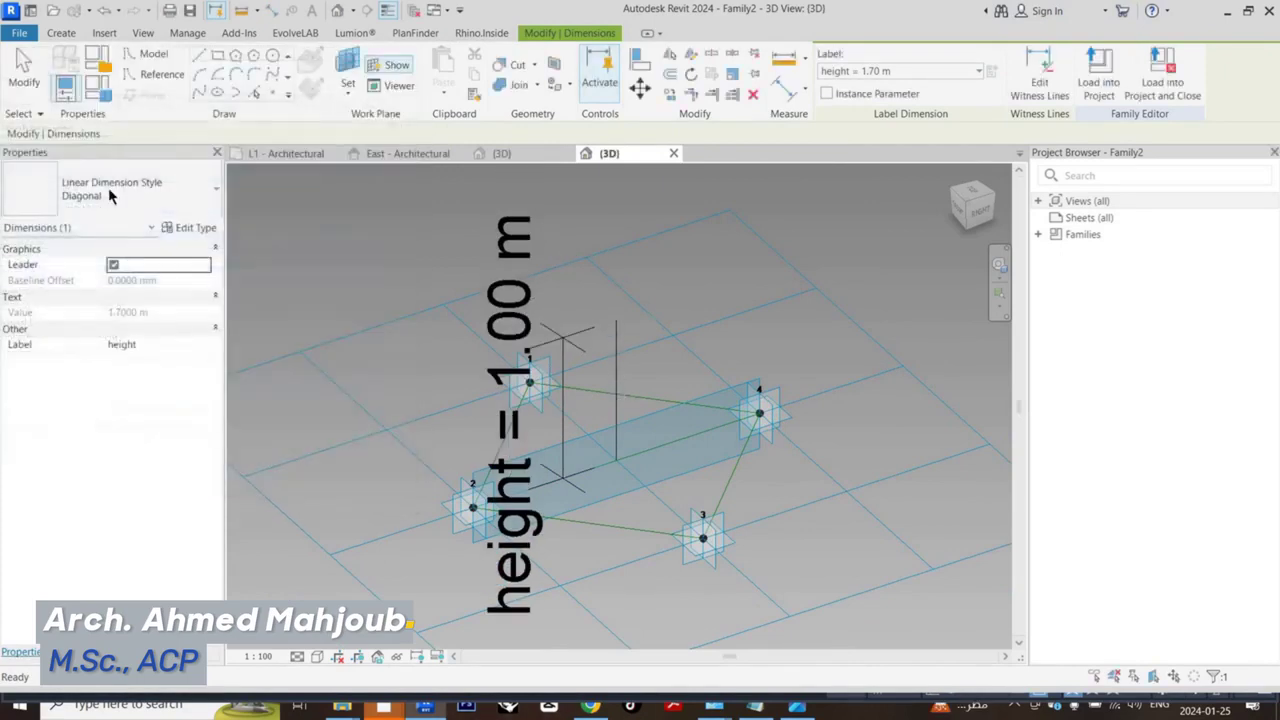
pyautogui.press('Escape')
# Draw reference lines with the spline tool connecting the vertical line's upper end to adaptive points 3 and 4.
pyautogui.click(174, 80)
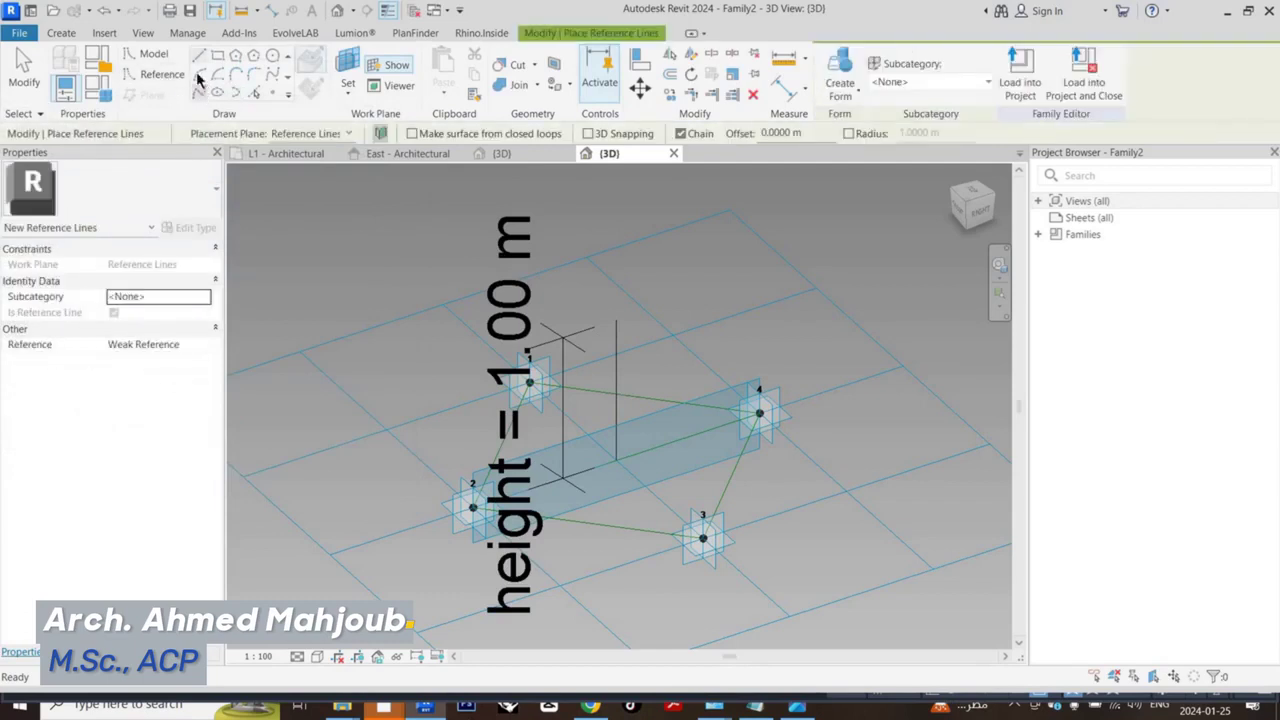
pyautogui.click(616, 319)
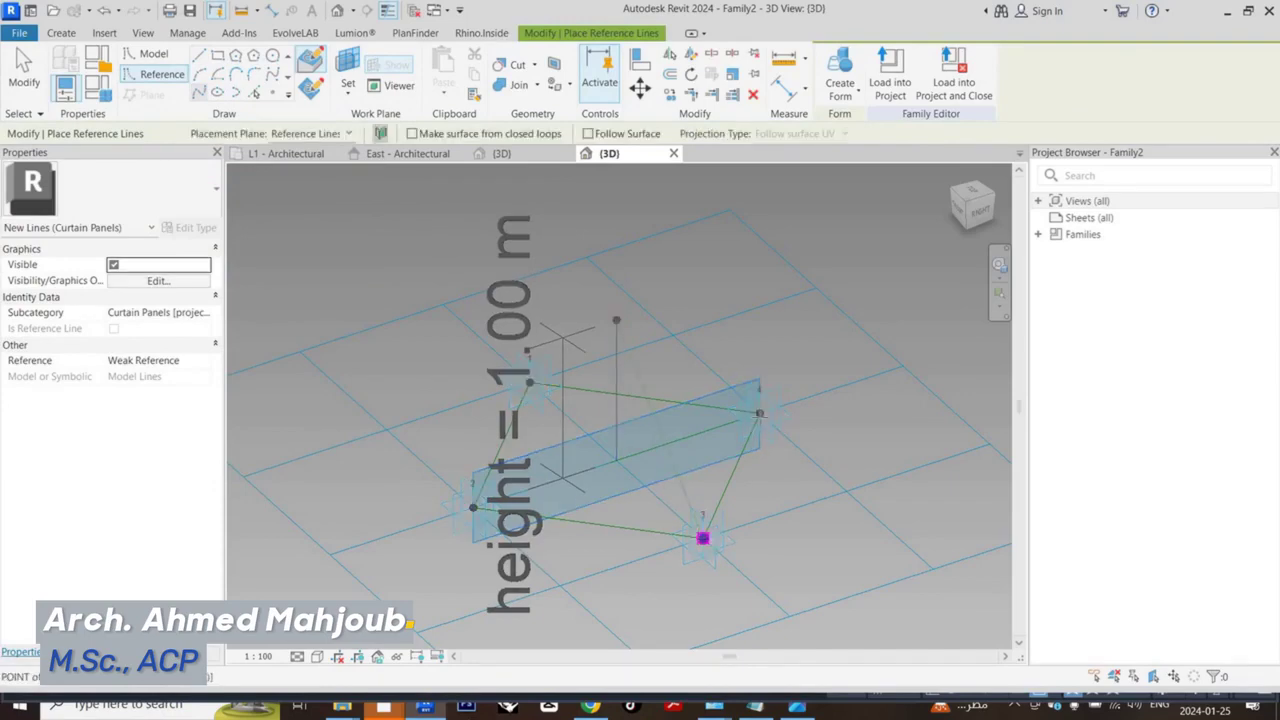
pyautogui.click(760, 413)
pyautogui.press('Escape')
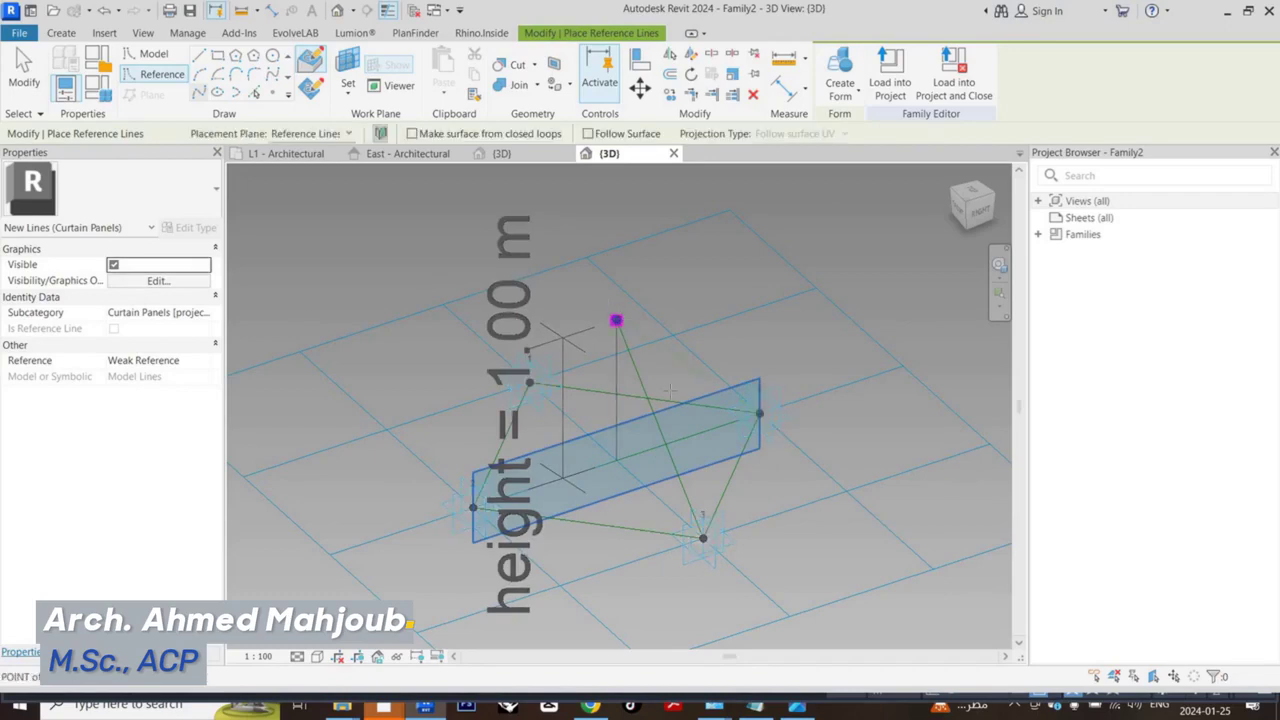
pyautogui.click(616, 320)
# Draw reference lines connecting the apex of the vertical line to adaptive points 1 and 2.
pyautogui.keyDown('shift'); pyautogui.moveTo(665, 502); pyautogui.dragTo(330, 470, button='middle'); pyautogui.keyUp('shift')
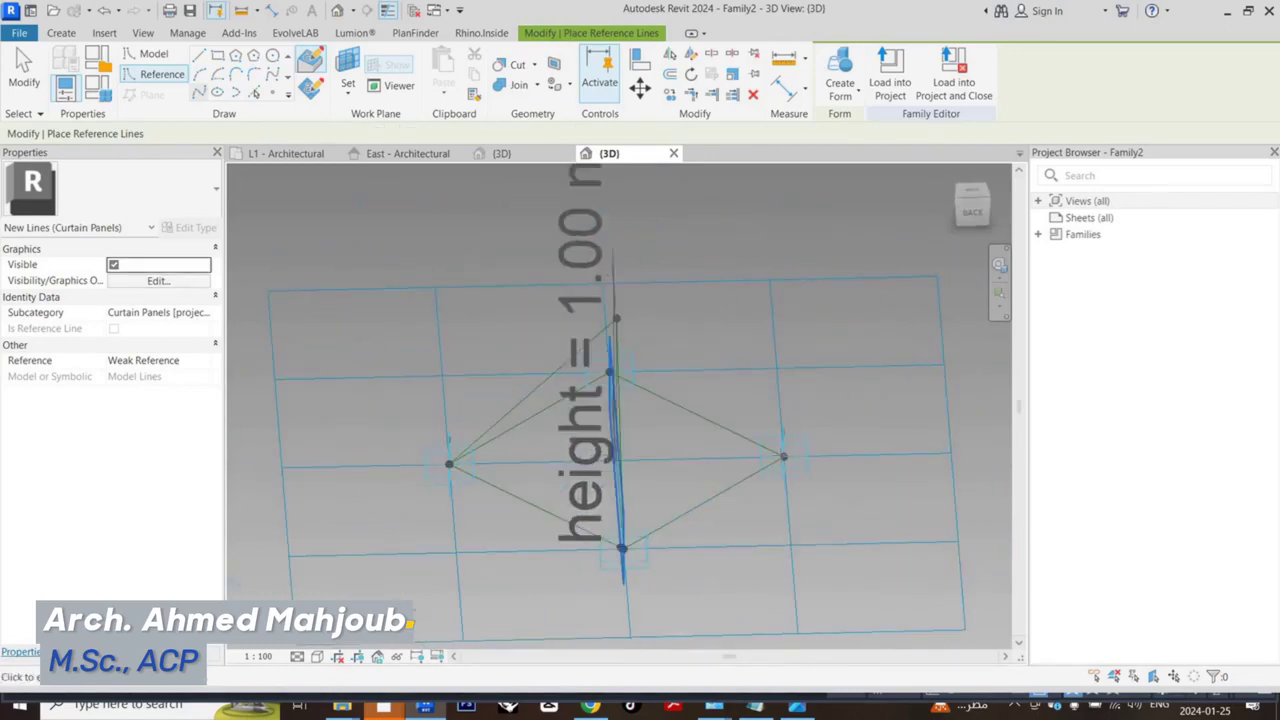
pyautogui.keyDown('shift'); pyautogui.moveTo(840, 465); pyautogui.dragTo(805, 453, button='middle'); pyautogui.keyUp('shift')
pyautogui.press('Escape')
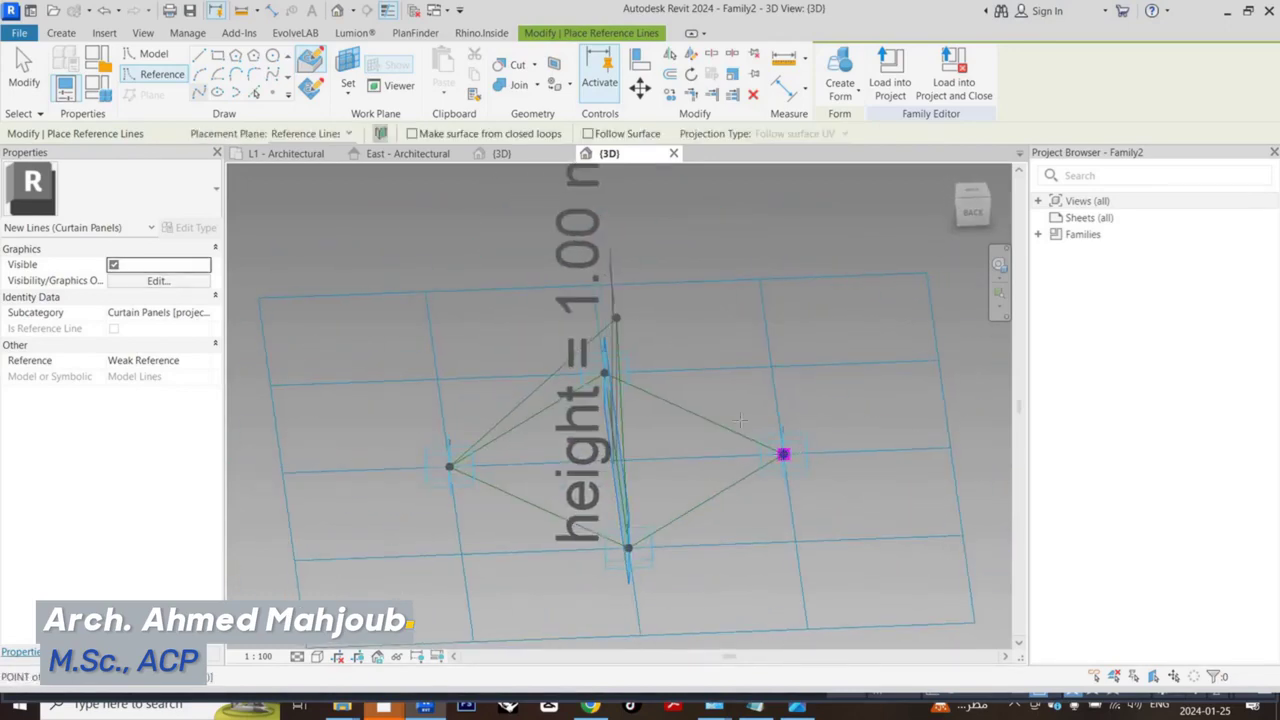
pyautogui.click(615, 318)
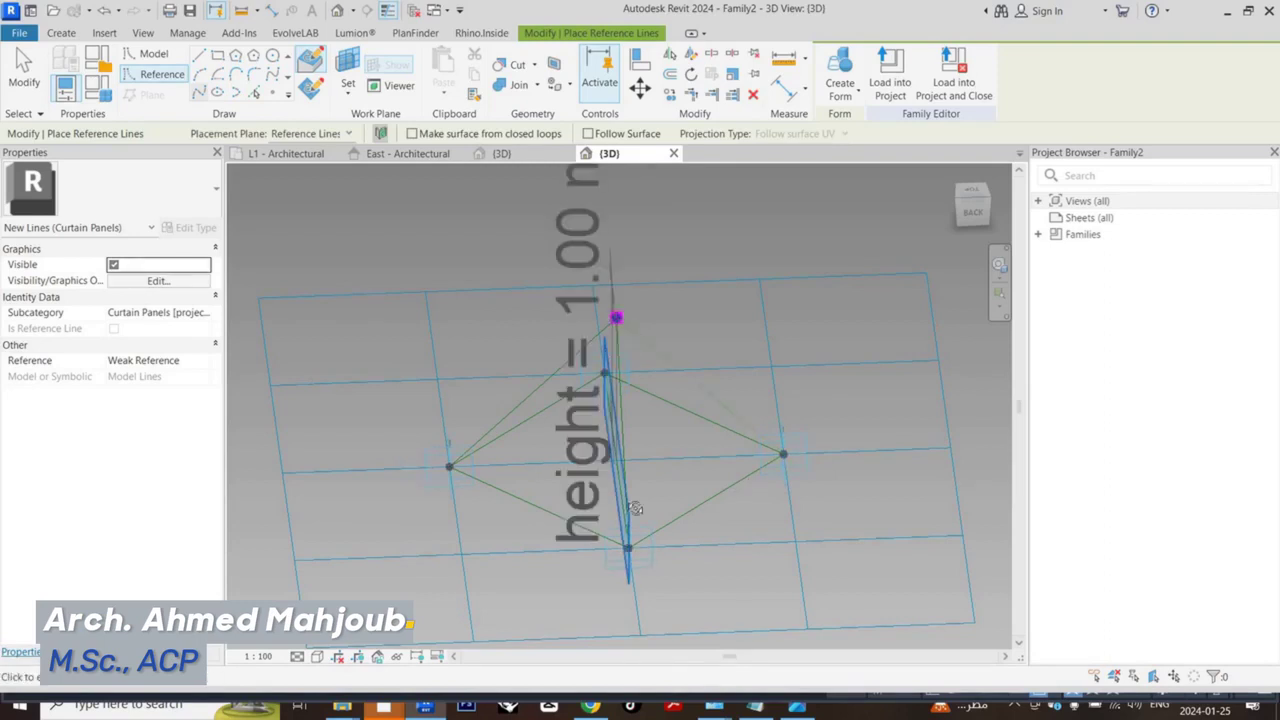
pyautogui.keyDown('shift'); pyautogui.moveTo(635, 508); pyautogui.dragTo(512, 460, button='middle'); pyautogui.keyUp('shift')
pyautogui.click(783, 457)
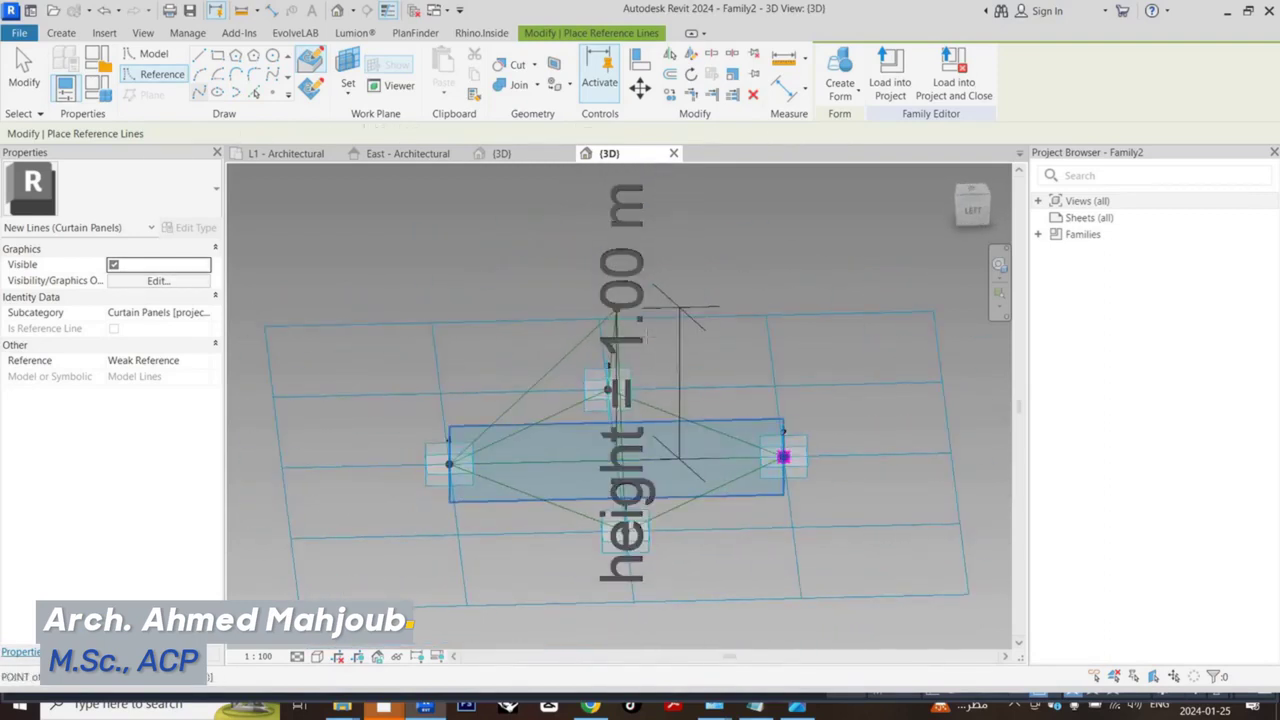
pyautogui.click(617, 312)
pyautogui.press('Escape')
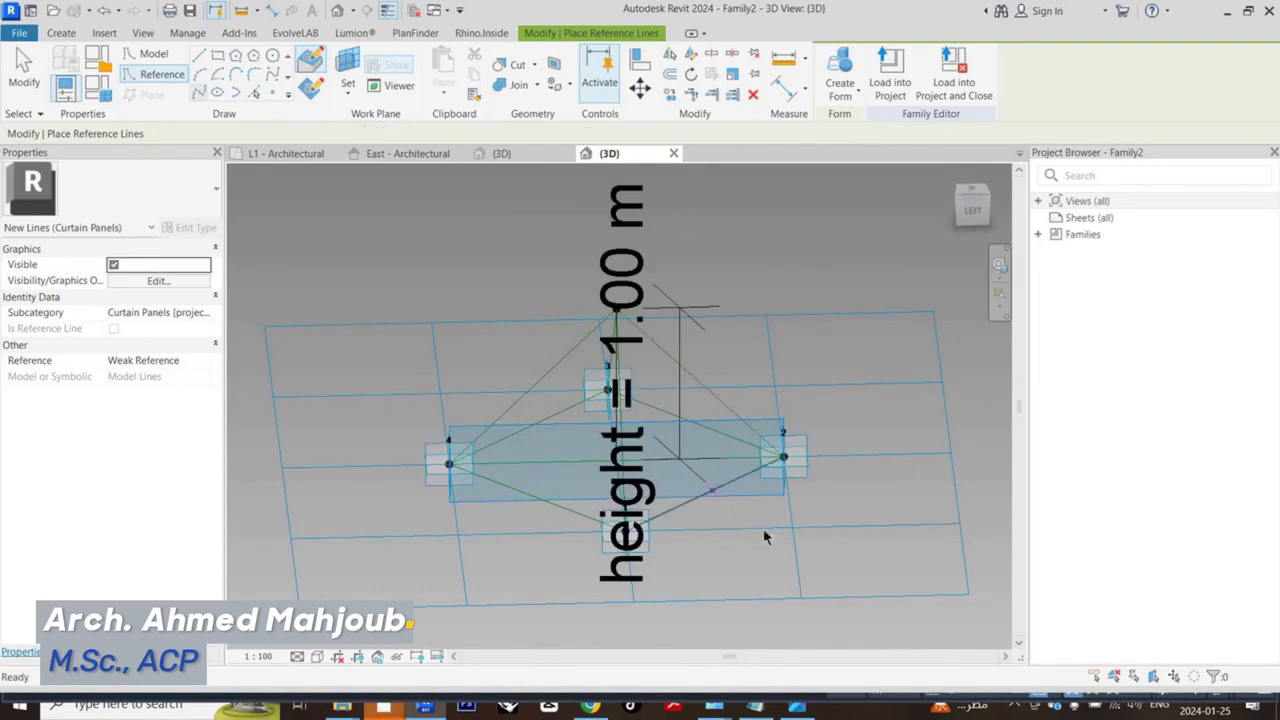
# Set the height parameter to 0.5 m in the family types.
pyautogui.keyDown('shift'); pyautogui.moveTo(626, 585); pyautogui.dragTo(792, 592, button='middle'); pyautogui.keyUp('shift')
pyautogui.click(103, 92)
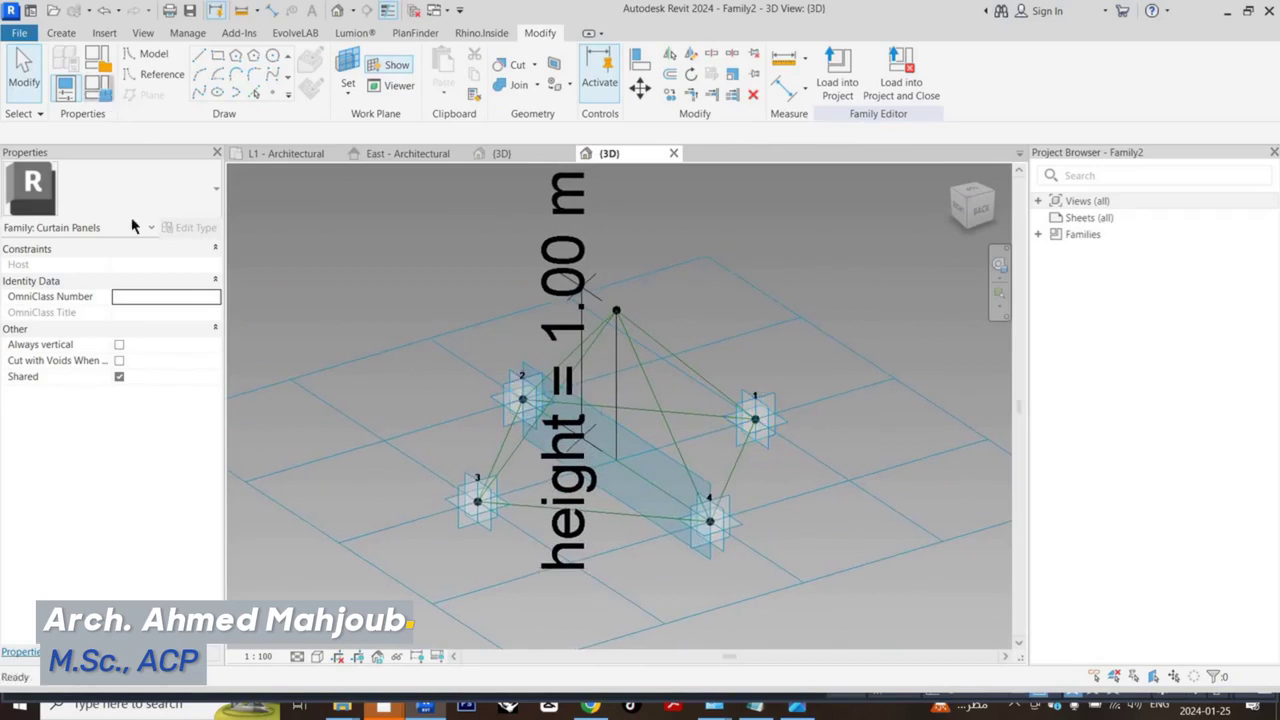
pyautogui.click(202, 260)
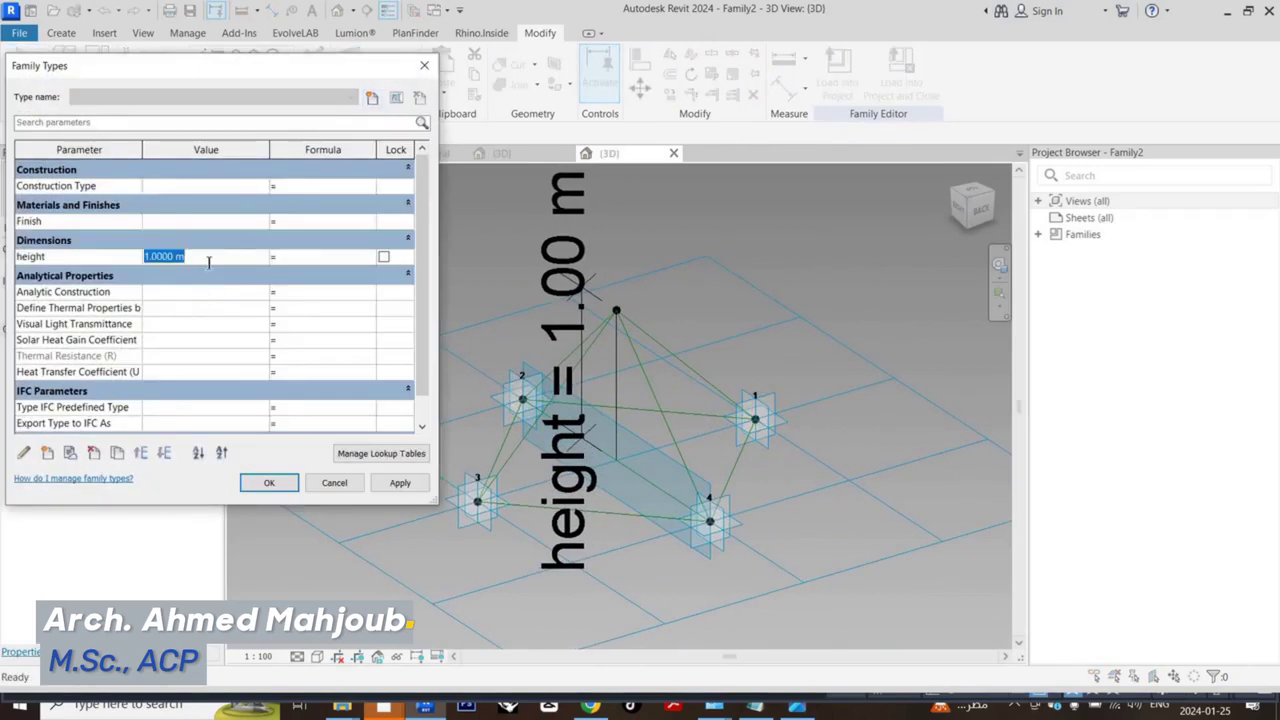
pyautogui.click(391, 485)
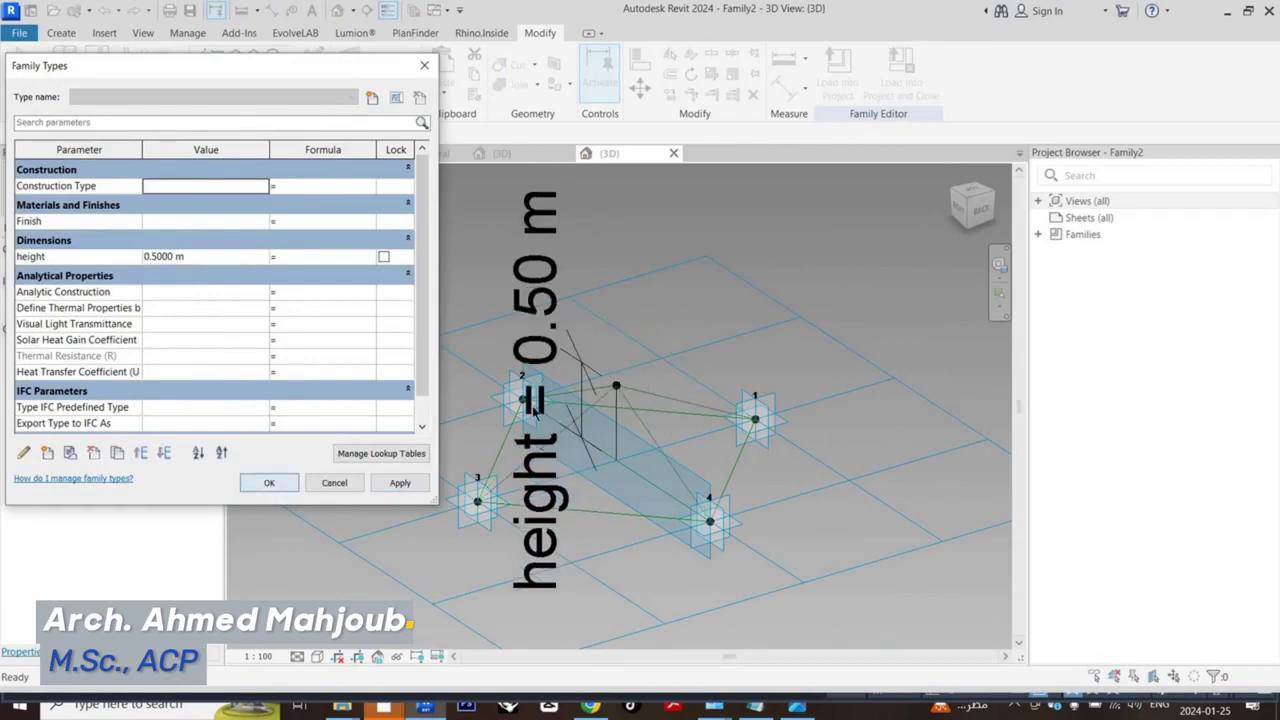
pyautogui.press('Return')
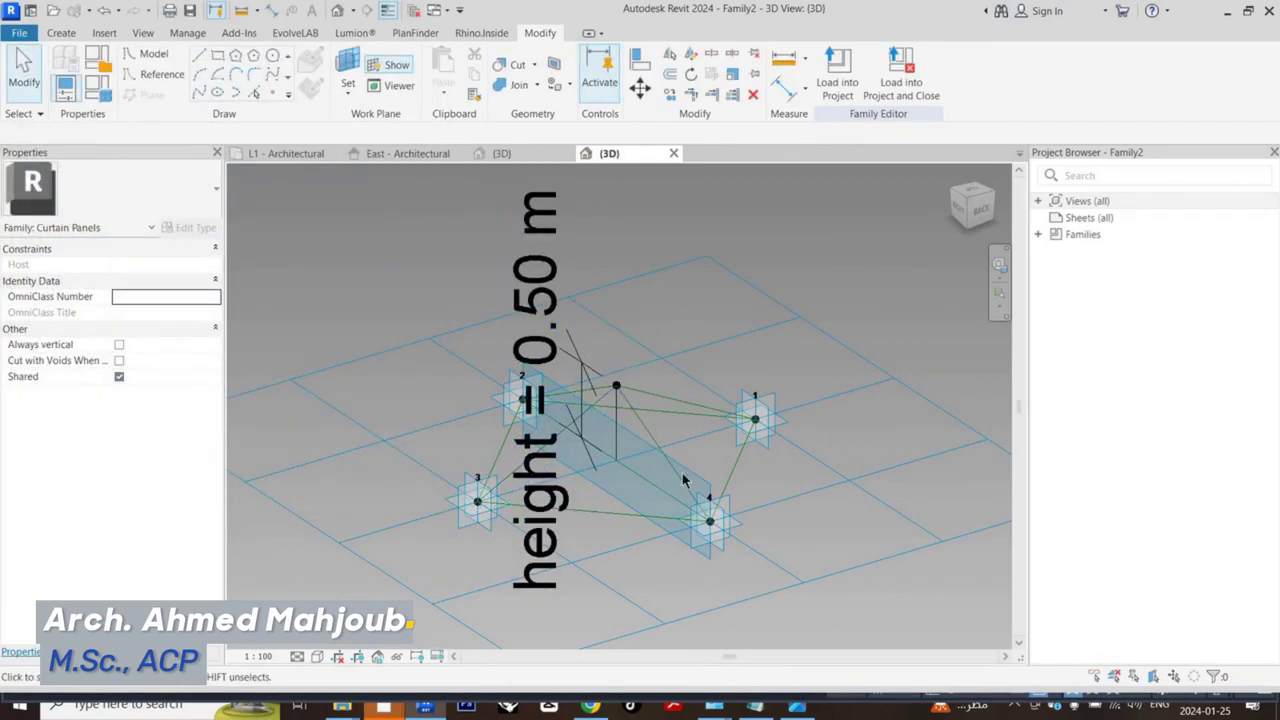
# Create a triangular surface form from the three reference lines joining the apex, adaptive point 1 and adaptive point 4.
pyautogui.keyDown('shift'); pyautogui.moveTo(684, 481); pyautogui.dragTo(686, 400, button='middle'); pyautogui.keyUp('shift')
pyautogui.click(628, 465)
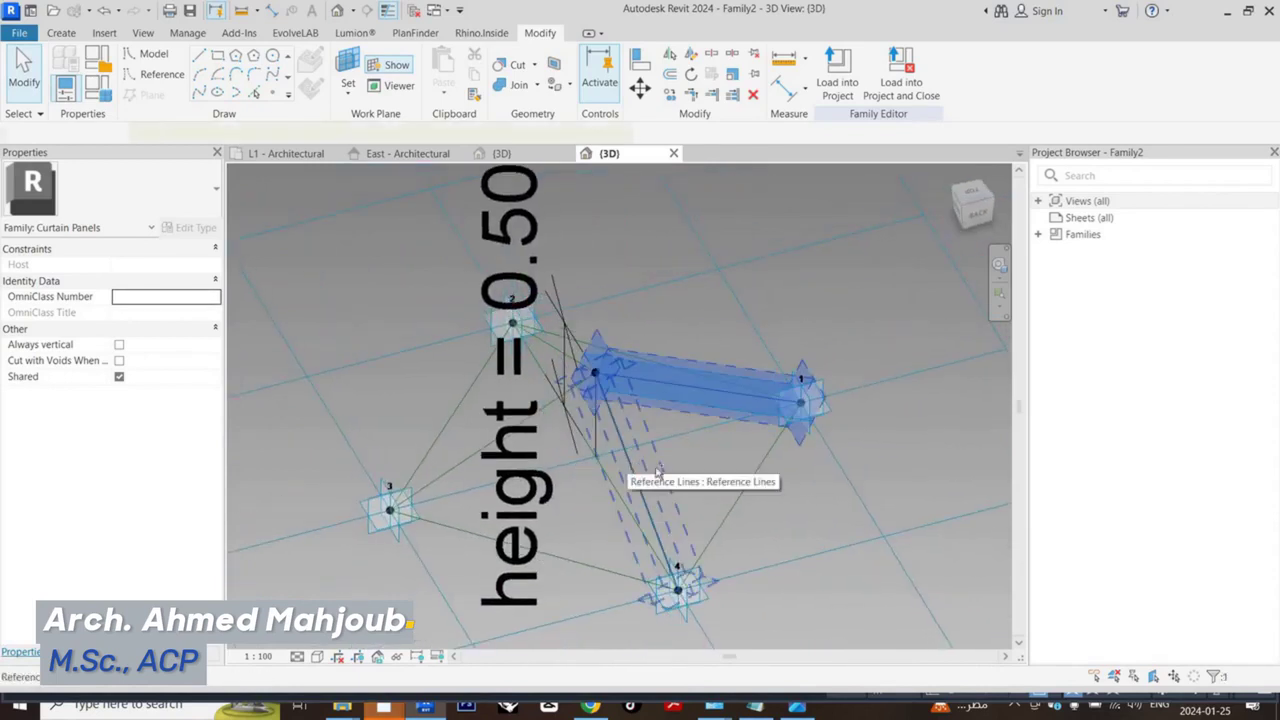
pyautogui.keyDown('ctrl'); pyautogui.click(745, 500); pyautogui.keyUp('ctrl')
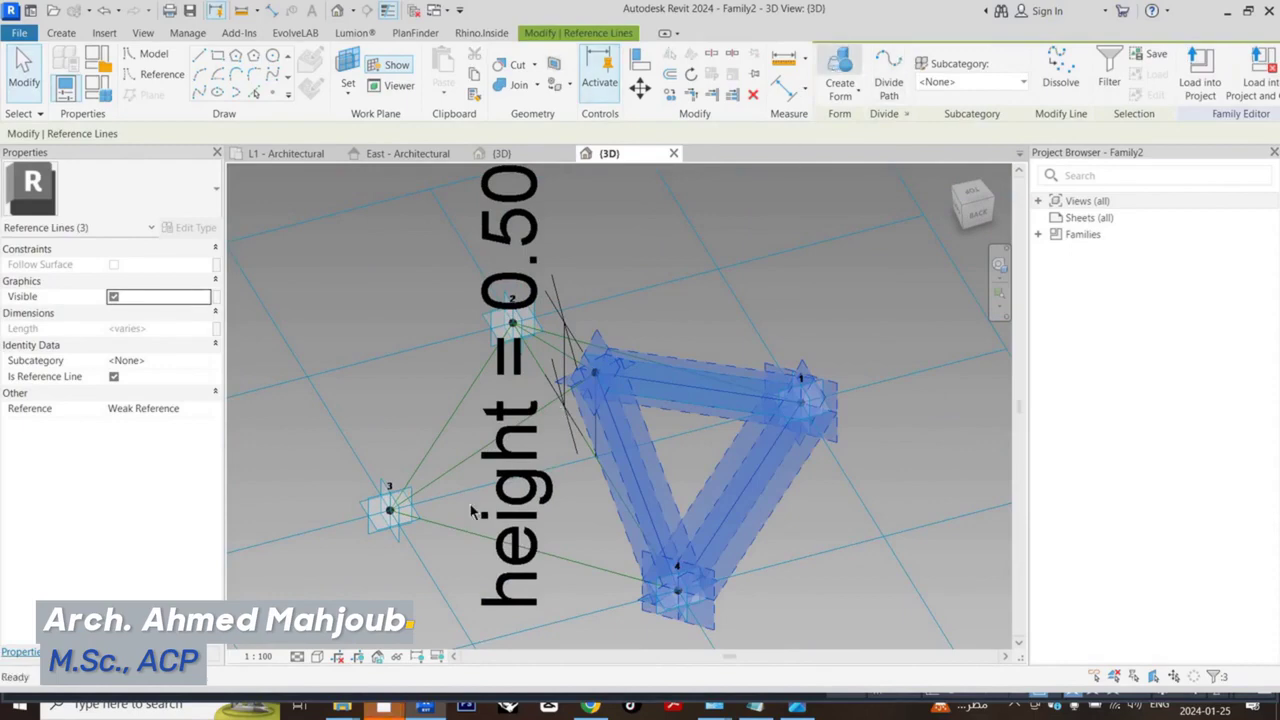
pyautogui.press('Escape')
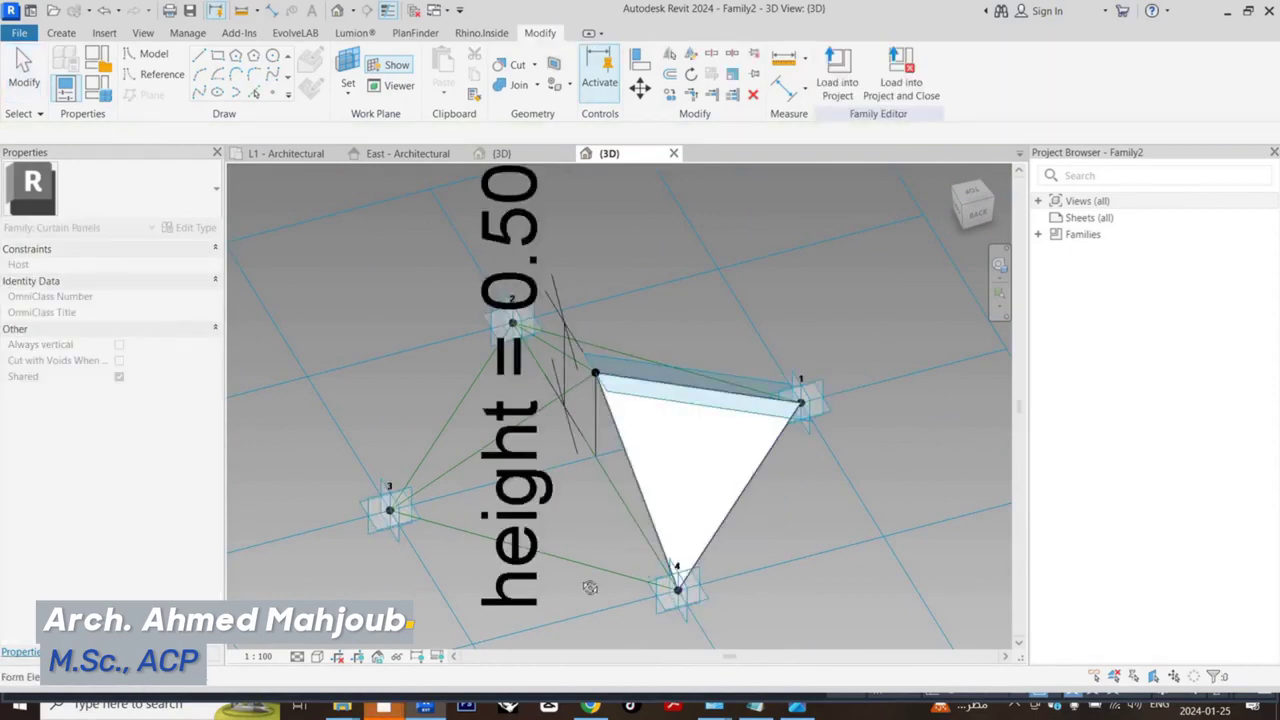
# Create a triangular surface form from the three reference lines joining the apex, adaptive point 1 and adaptive point 2.
pyautogui.keyDown('shift'); pyautogui.moveTo(591, 586); pyautogui.dragTo(471, 558, button='middle'); pyautogui.keyUp('shift')
pyautogui.click(740, 438)
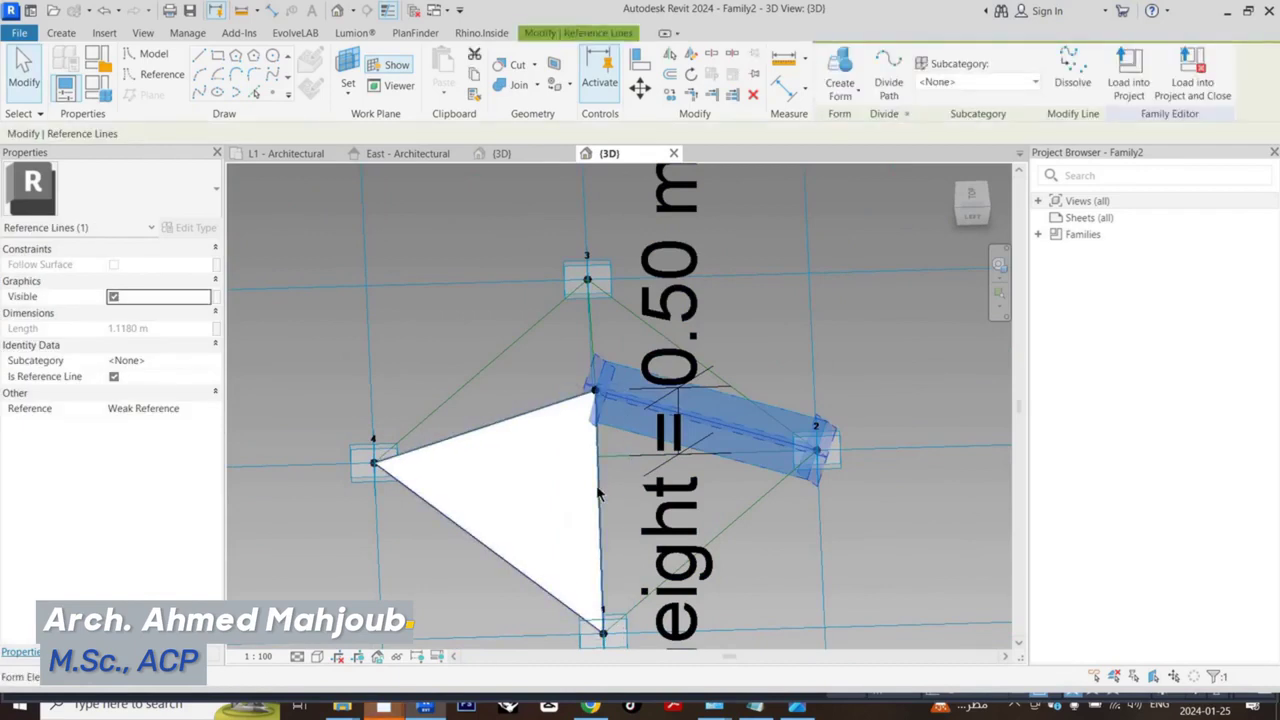
pyautogui.click(600, 490)
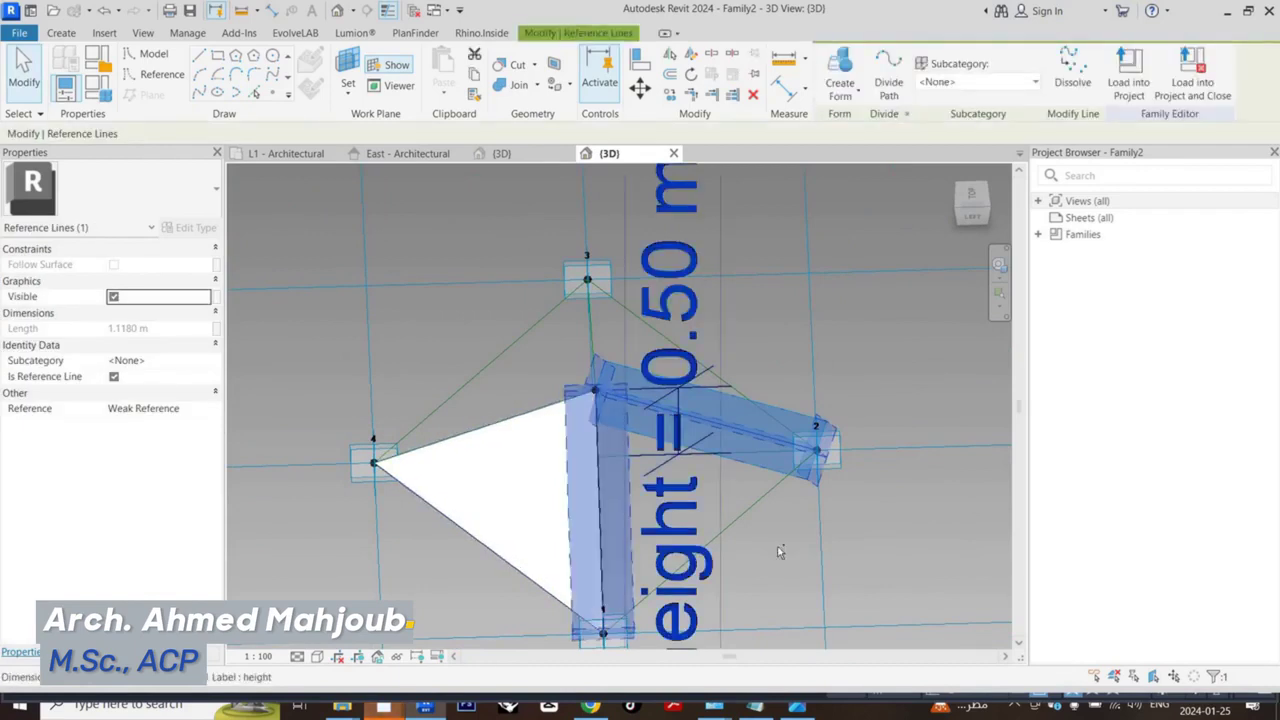
pyautogui.keyDown('ctrl'); pyautogui.click(748, 513); pyautogui.keyUp('ctrl')
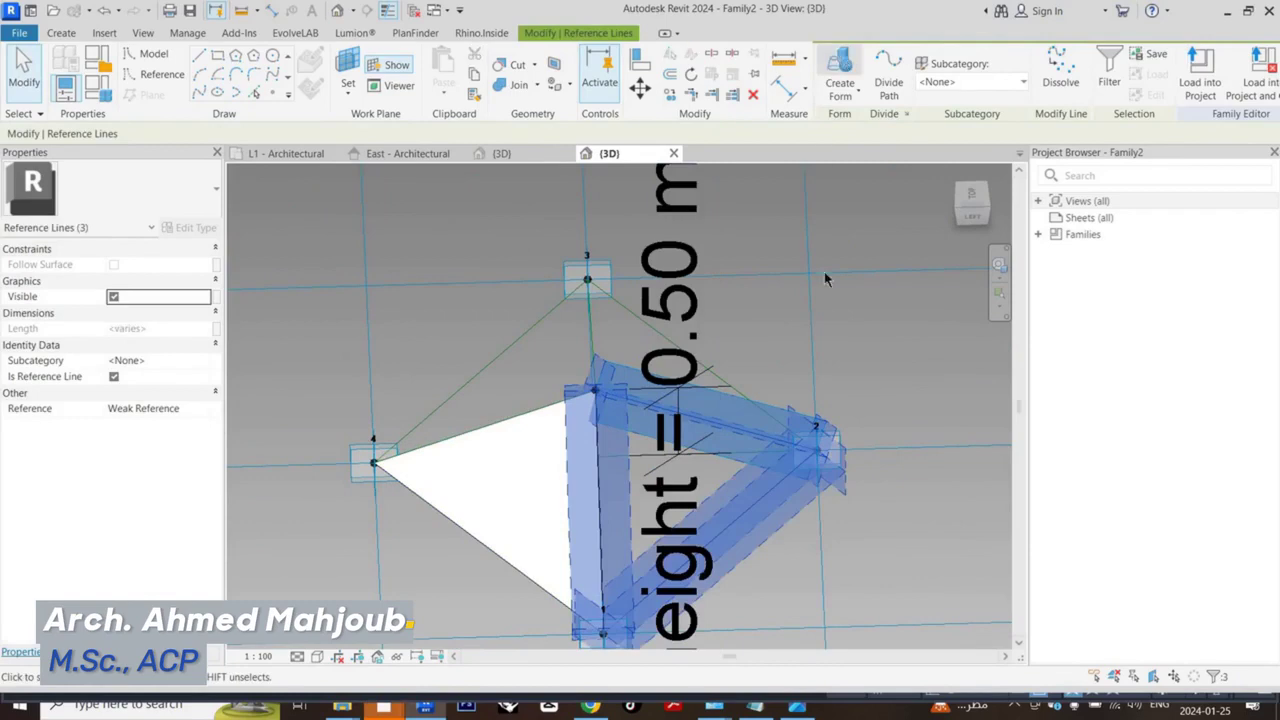
pyautogui.click(870, 467)
# Create a triangular surface form from the three reference lines joining the apex, adaptive point 2 and adaptive point 3.
pyautogui.keyDown('shift'); pyautogui.moveTo(870, 467); pyautogui.dragTo(634, 506, button='middle'); pyautogui.keyUp('shift')
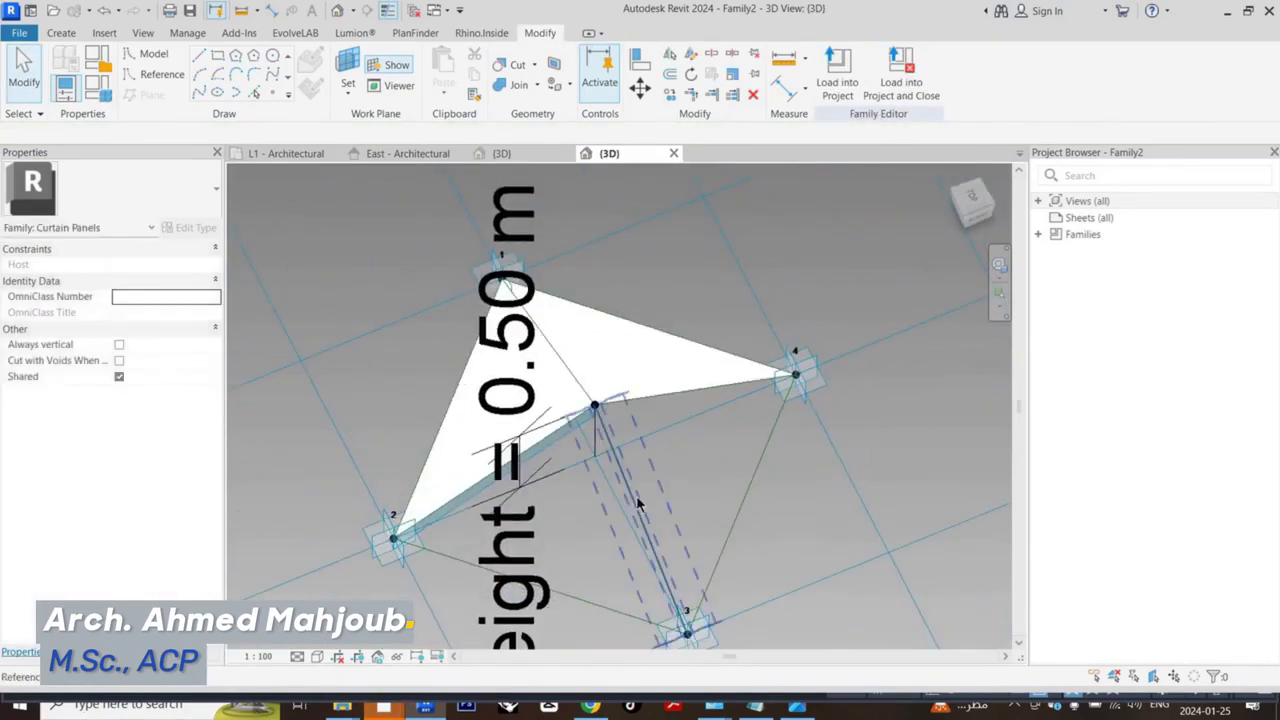
pyautogui.click(575, 609)
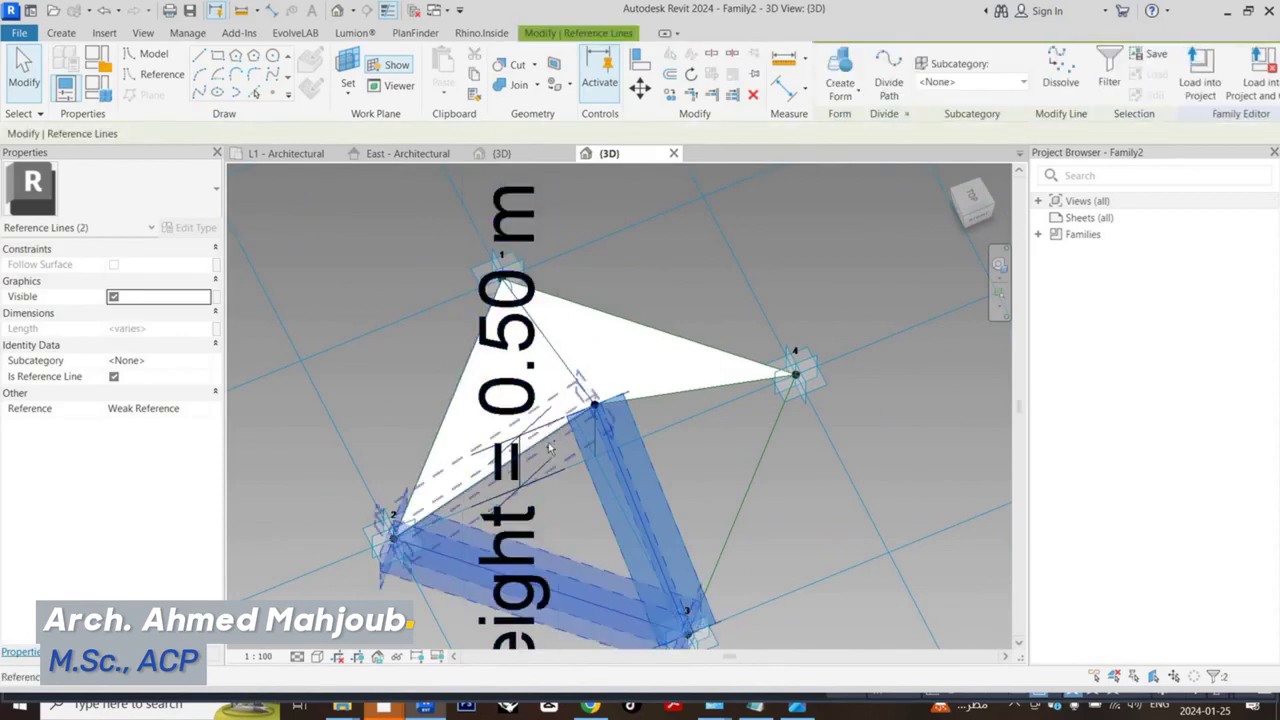
pyautogui.keyDown('ctrl'); pyautogui.click(673, 488); pyautogui.keyUp('ctrl')
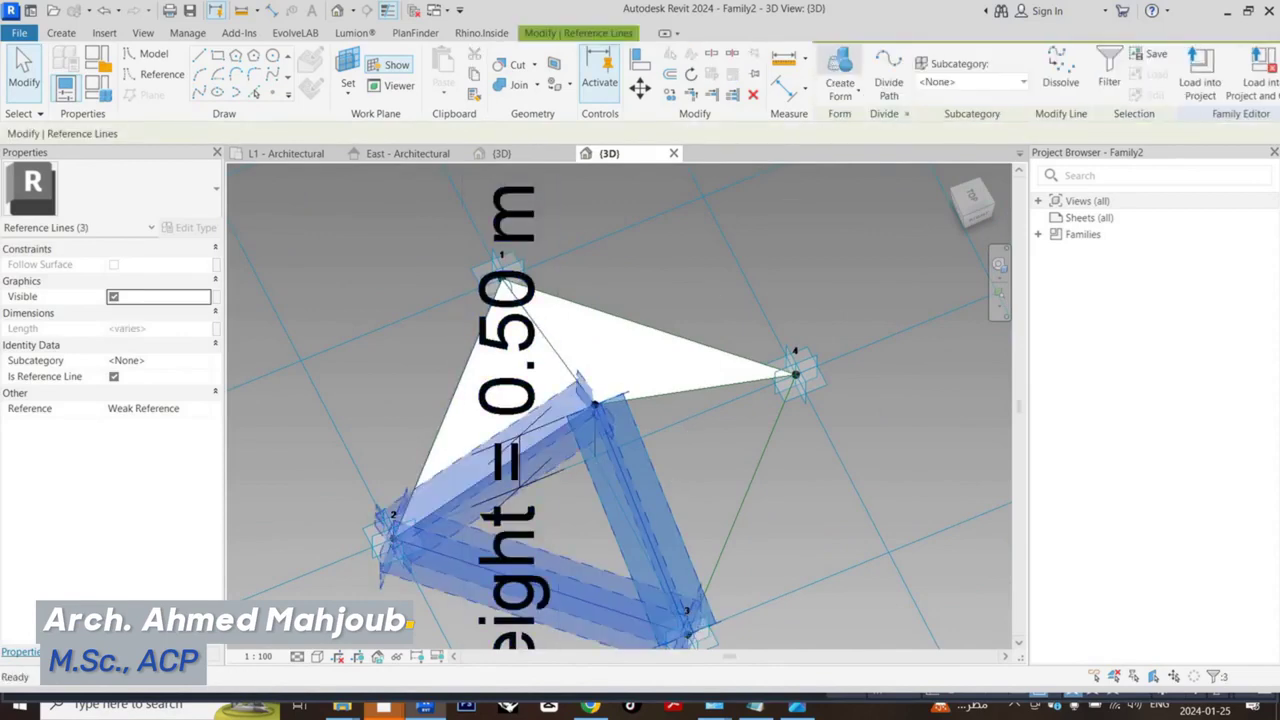
pyautogui.click(840, 64)
# Close the pyramid with a triangular surface form from the reference lines joining the apex, adaptive point 3 and adaptive point 4.
pyautogui.keyDown('shift'); pyautogui.moveTo(803, 583); pyautogui.dragTo(693, 453, button='middle'); pyautogui.keyUp('shift')
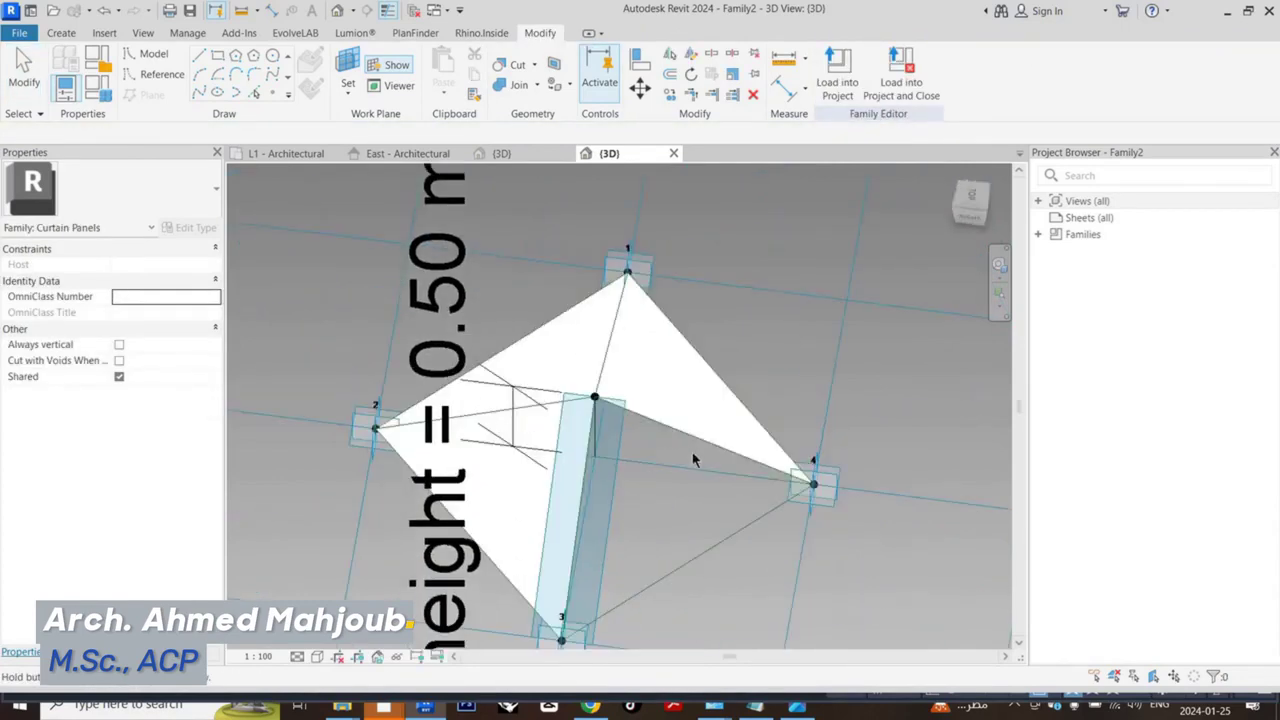
pyautogui.click(697, 541)
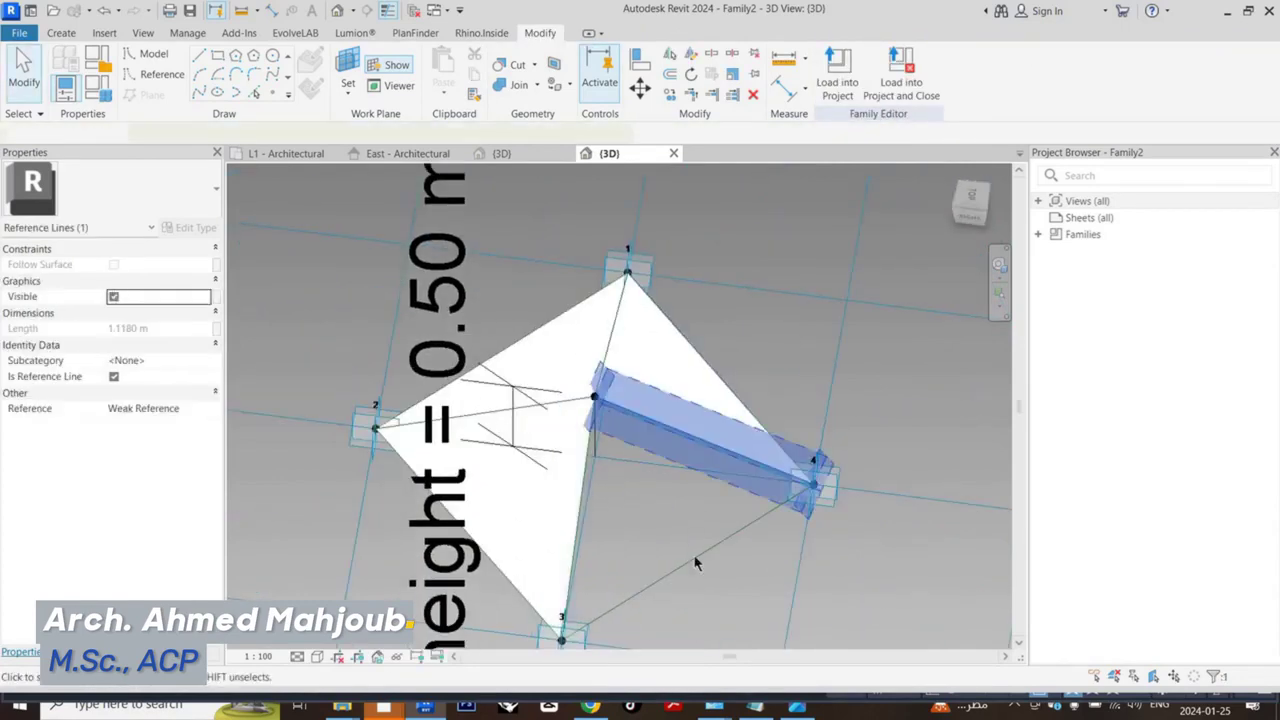
pyautogui.keyDown('ctrl'); pyautogui.click(582, 497); pyautogui.keyUp('ctrl')
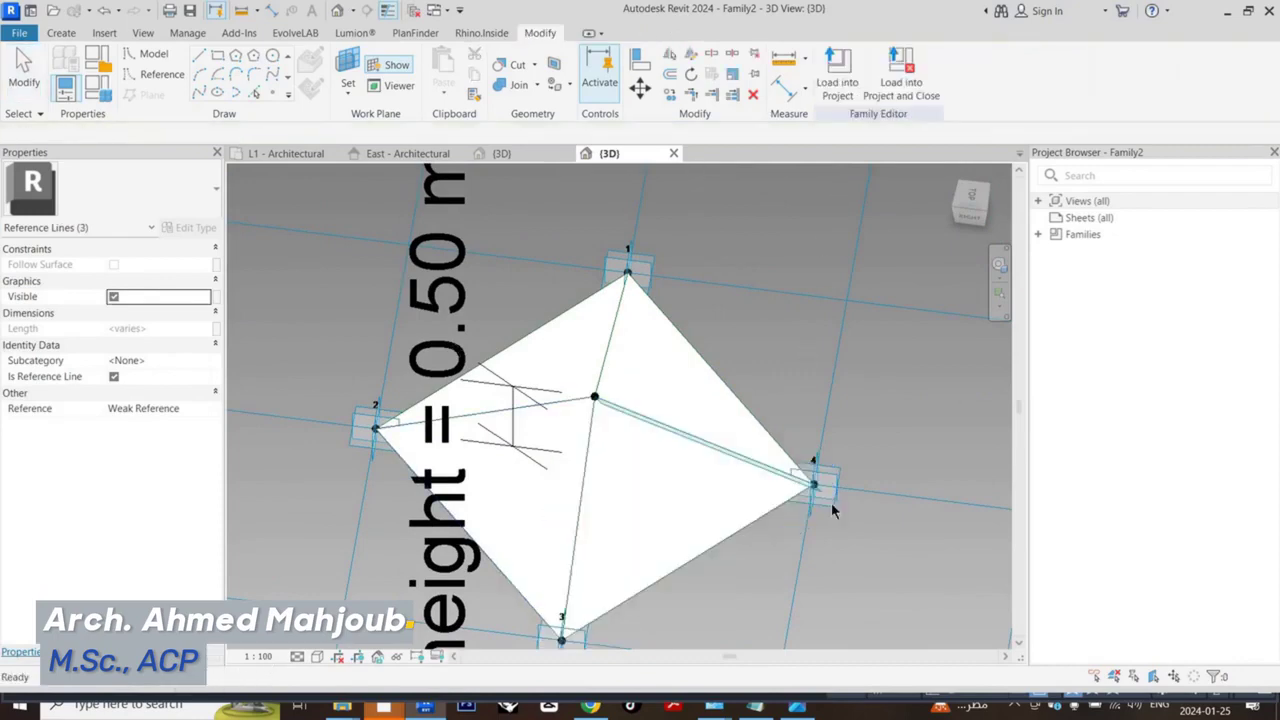
# Load the finished panel family into the project and switch to the dome's 3D view.
pyautogui.scroll(-2, 852, 536)
pyautogui.keyDown('shift'); pyautogui.moveTo(860, 554); pyautogui.dragTo(600, 520, button='middle'); pyautogui.keyUp('shift')
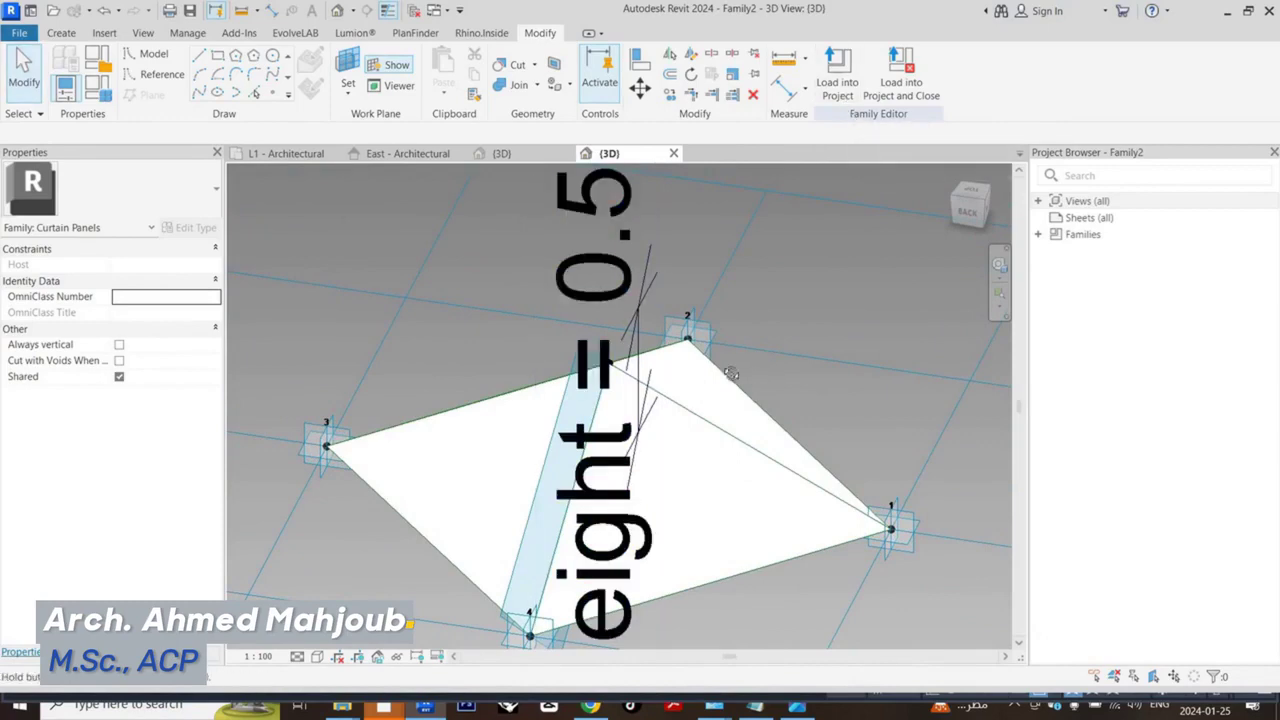
pyautogui.keyDown('shift'); pyautogui.moveTo(731, 371); pyautogui.dragTo(832, 306, button='middle'); pyautogui.keyUp('shift')
pyautogui.click(836, 78)
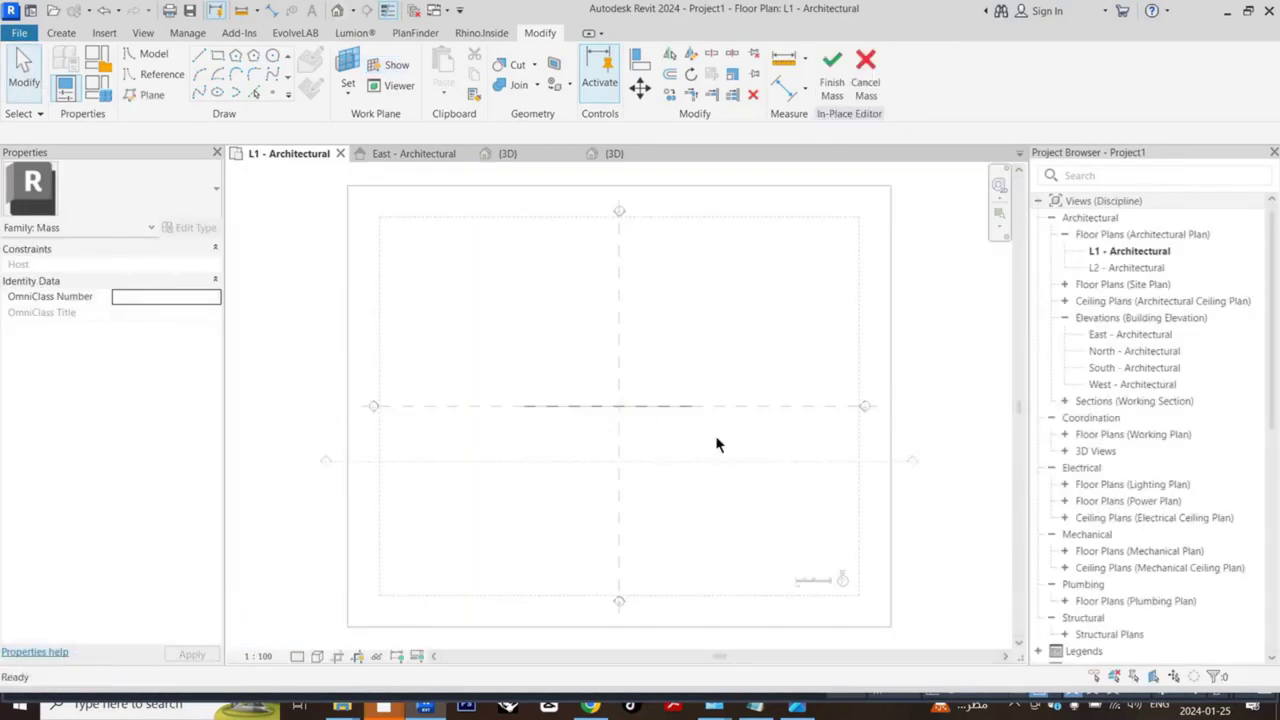
pyautogui.hotkey('ctrl', 'Tab')
pyautogui.scroll(-2, 709, 468)
pyautogui.scroll(3, 715, 470)
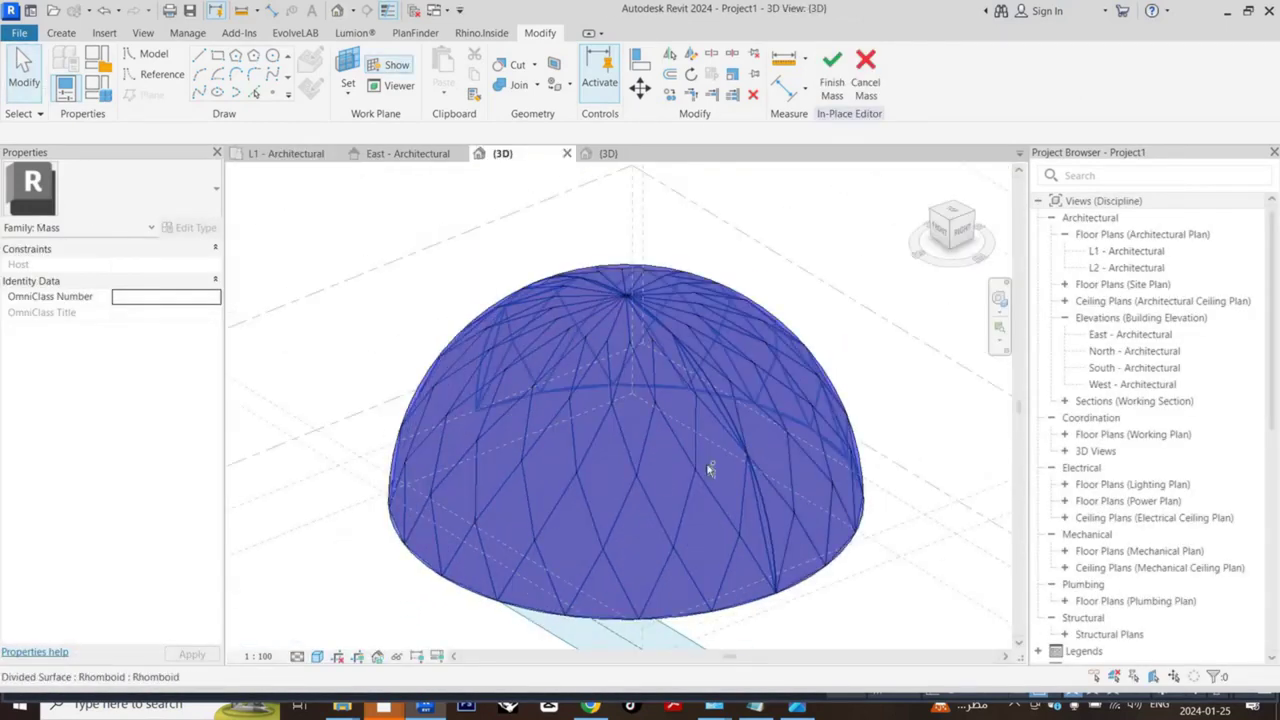
# Apply the Rhomboid Family2 panel to both divided surfaces of the dome.
pyautogui.click(759, 302)
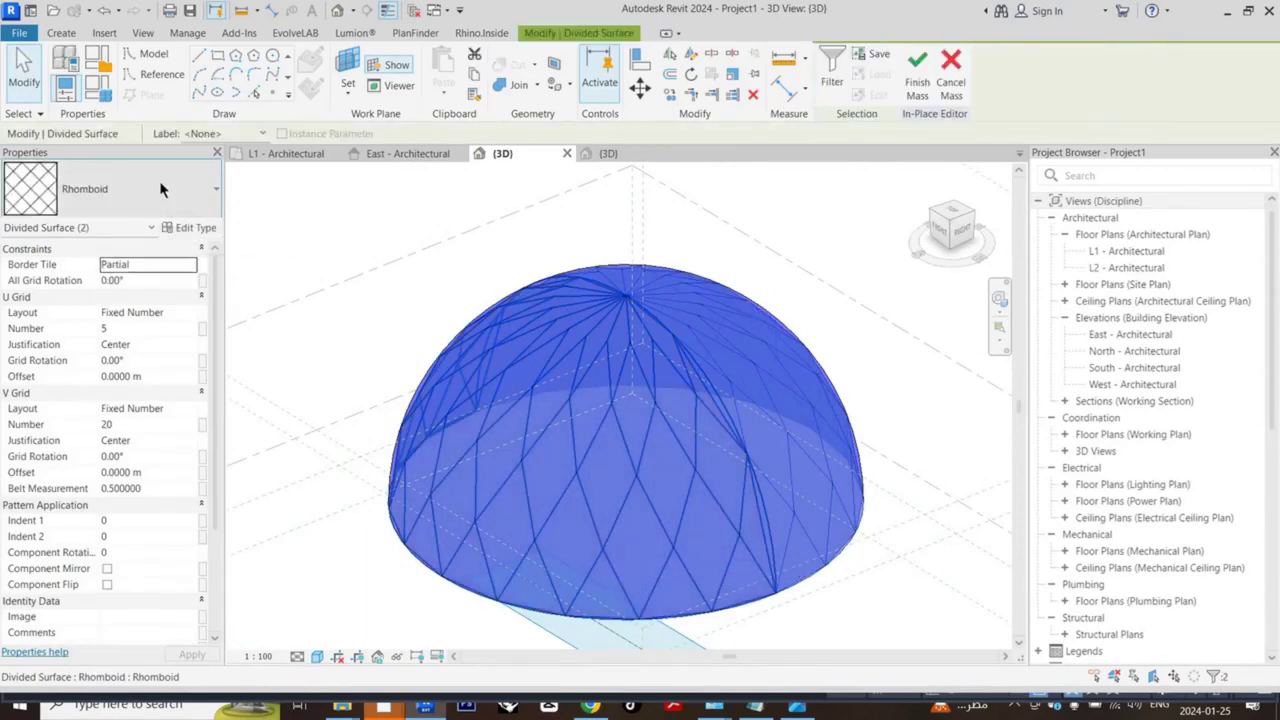
pyautogui.click(159, 180)
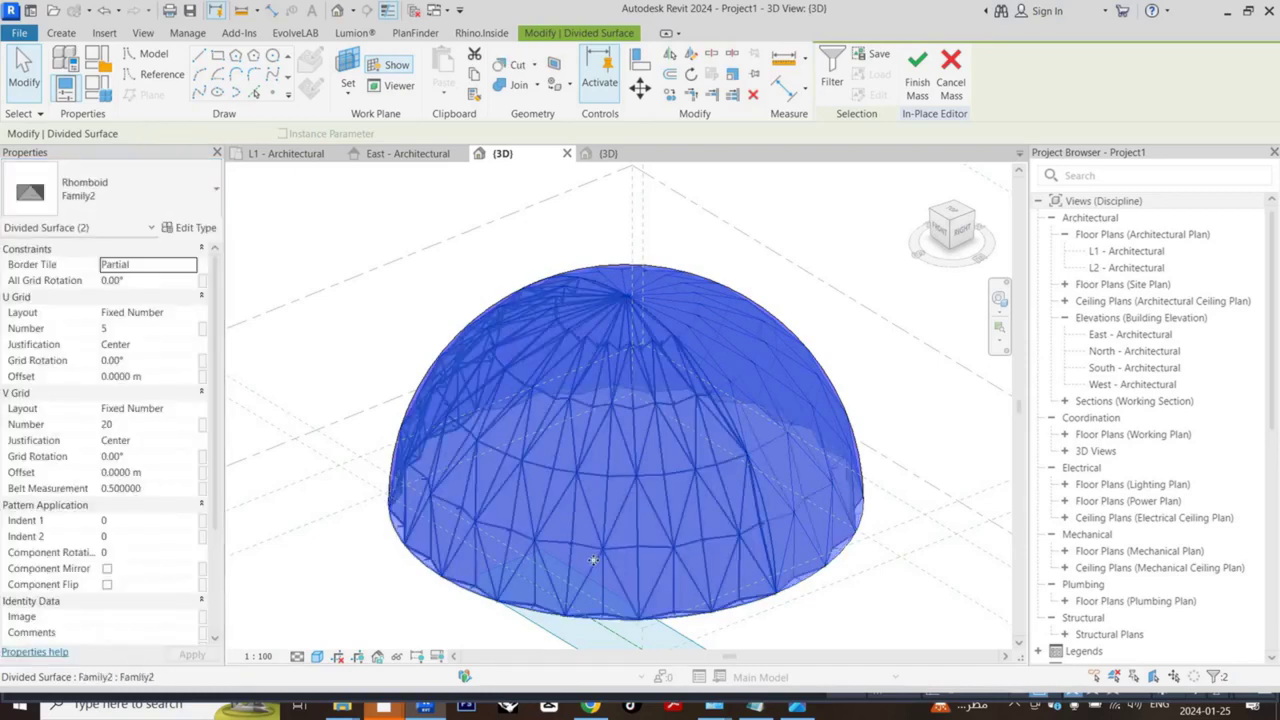
pyautogui.keyDown('shift'); pyautogui.moveTo(800, 625); pyautogui.dragTo(657, 523, button='middle'); pyautogui.keyUp('shift')
pyautogui.click(743, 642)
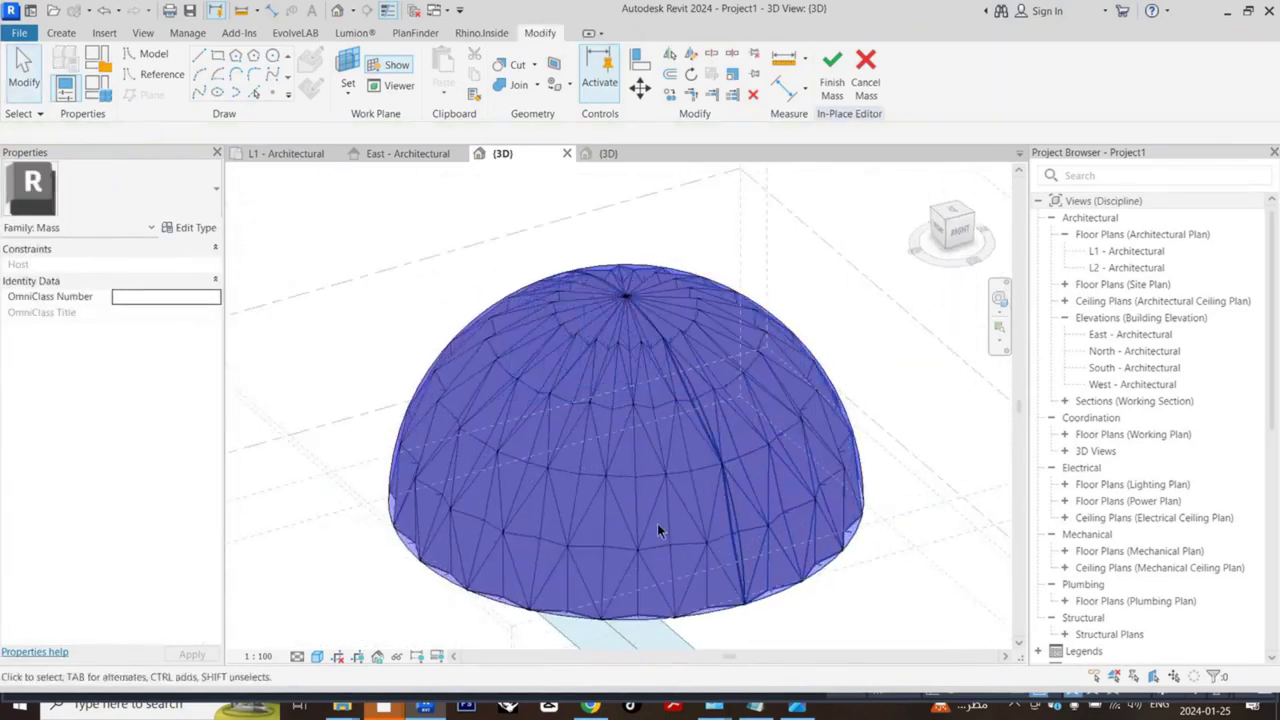
# Enable Component Flip for both divided surfaces of the dome.
pyautogui.click(585, 466)
pyautogui.keyDown('ctrl'); pyautogui.click(590, 556); pyautogui.keyUp('ctrl')
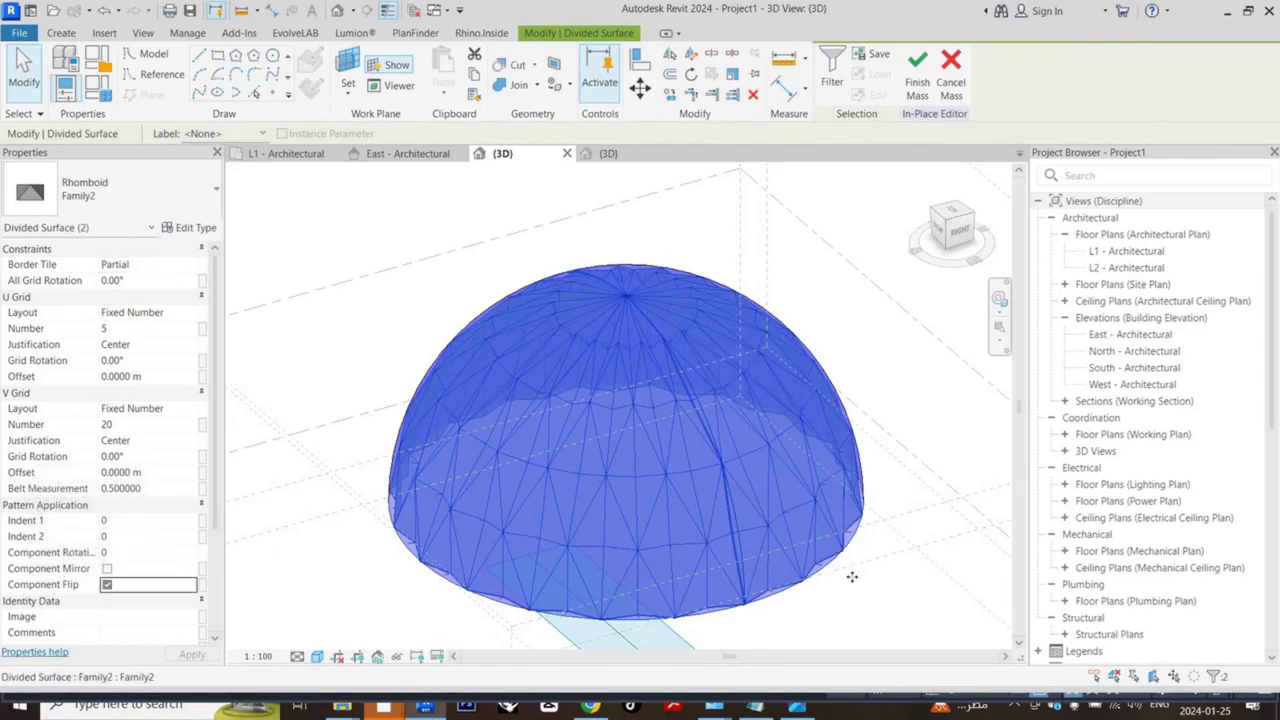
pyautogui.click(863, 601)
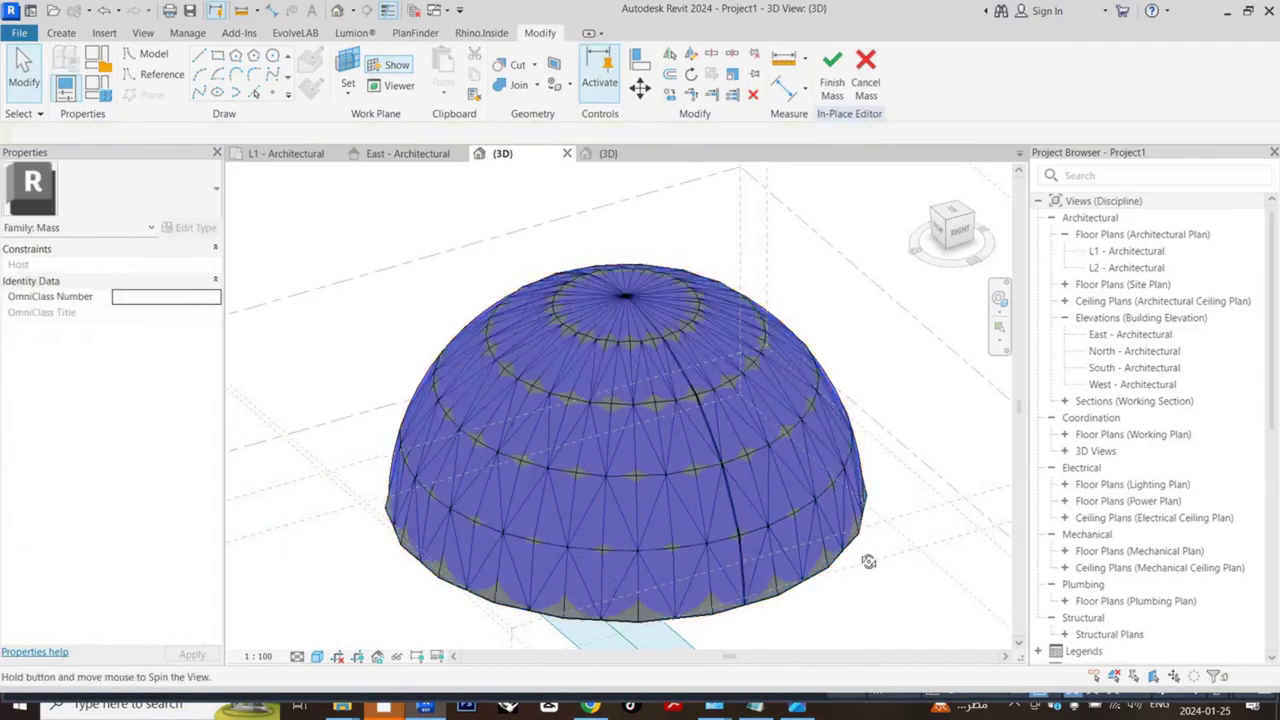
# Set the height type parameter of the dome's Family2 panels to 1 m.
pyautogui.keyDown('shift'); pyautogui.moveTo(866, 557); pyautogui.dragTo(580, 360, button='middle'); pyautogui.keyUp('shift')
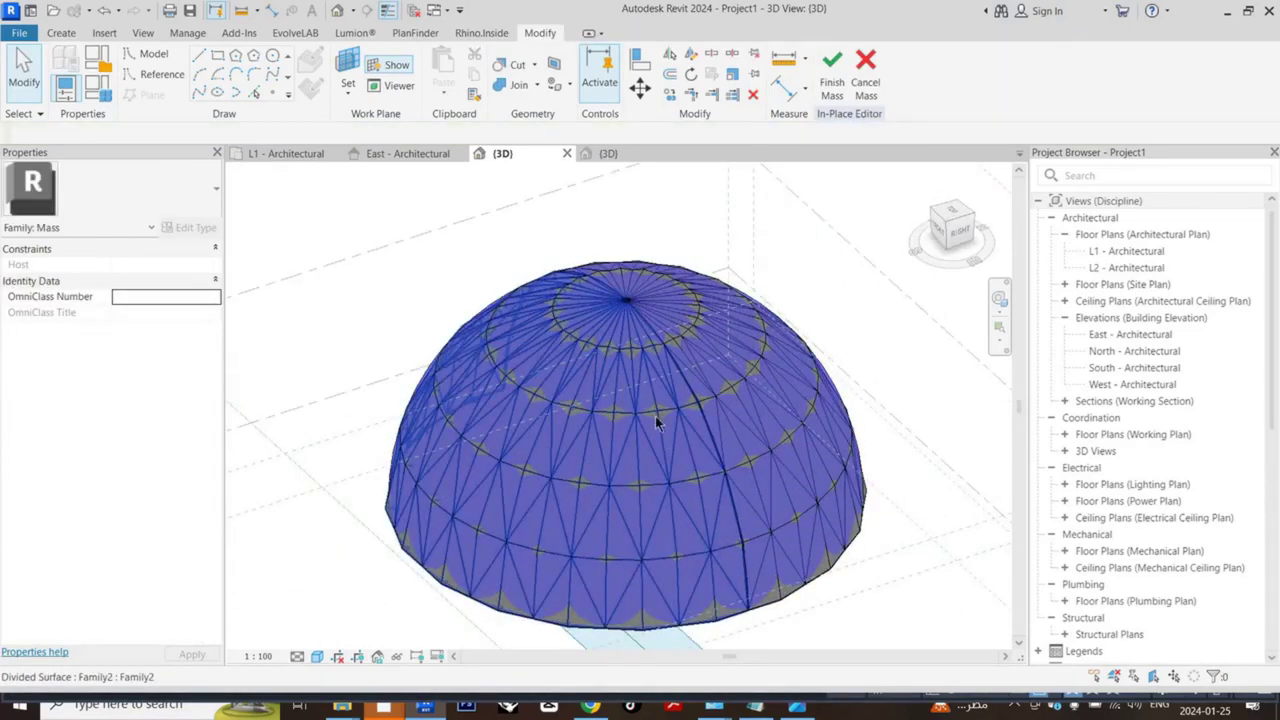
pyautogui.scroll(3, 657, 423)
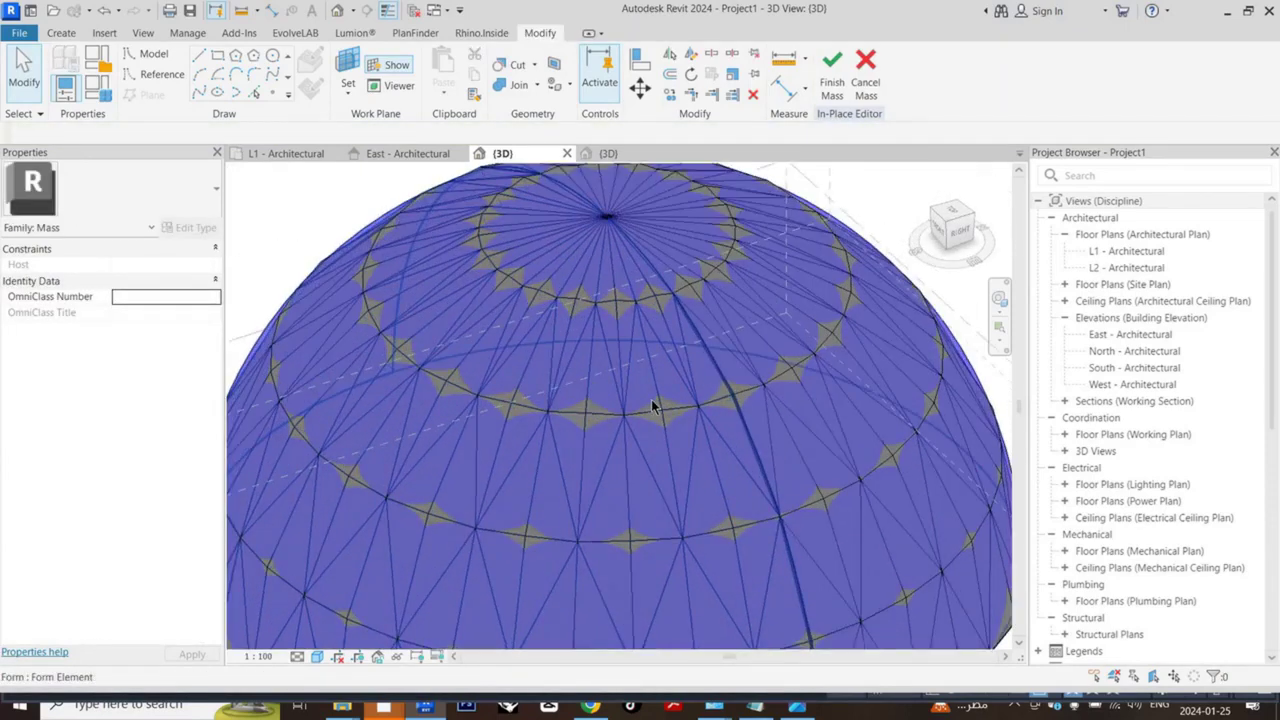
pyautogui.click(669, 486)
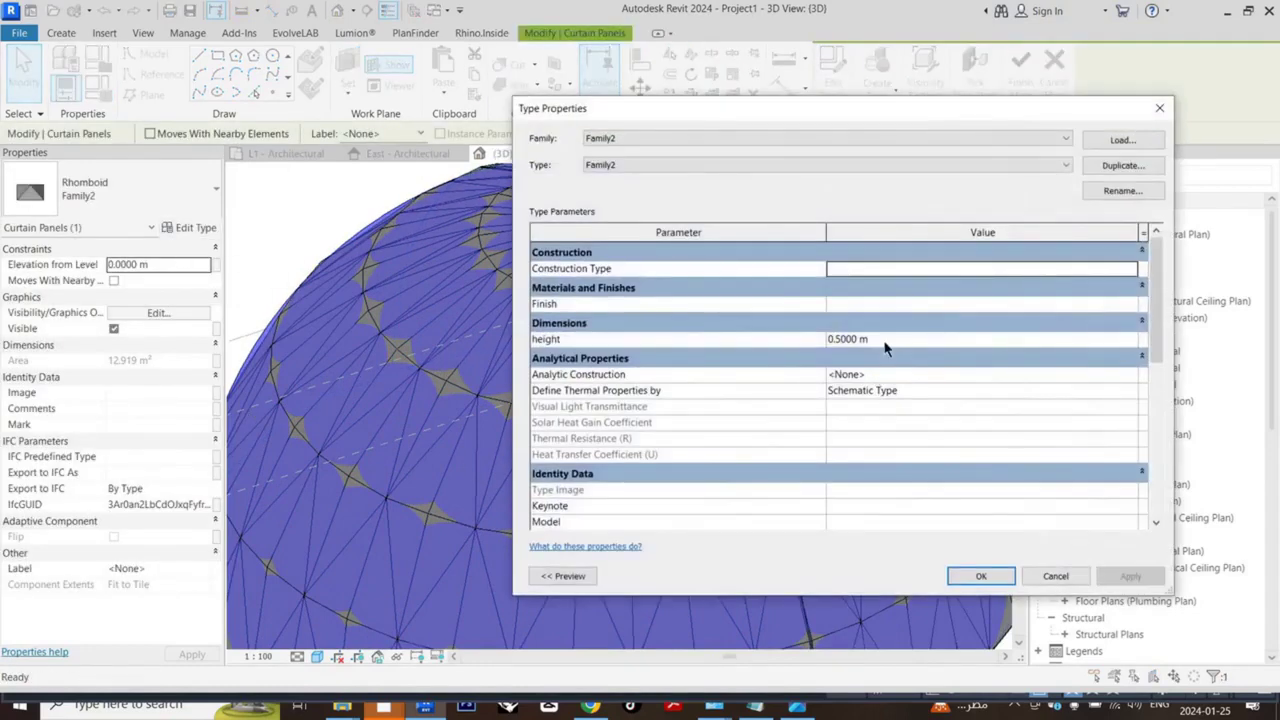
pyautogui.click(883, 340)
pyautogui.write('1')
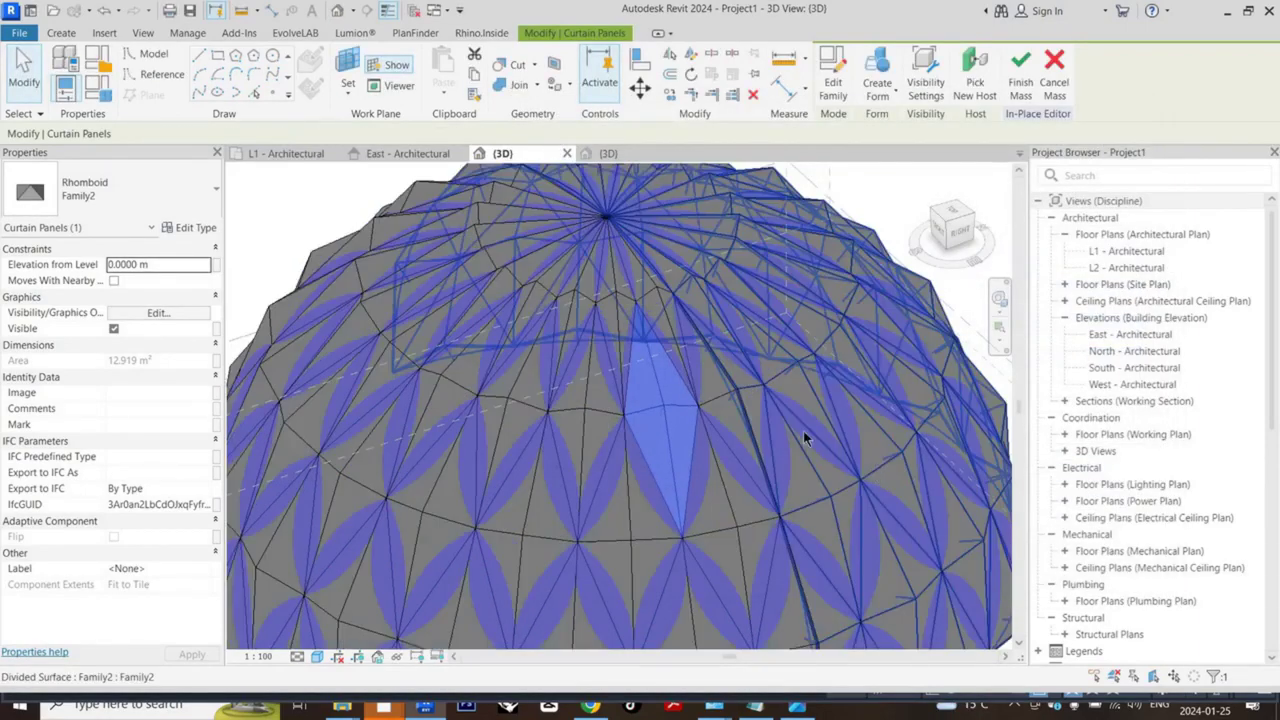
pyautogui.scroll(-3, 803, 433)
pyautogui.keyDown('shift'); pyautogui.moveTo(871, 548); pyautogui.dragTo(731, 588, button='middle'); pyautogui.keyUp('shift')
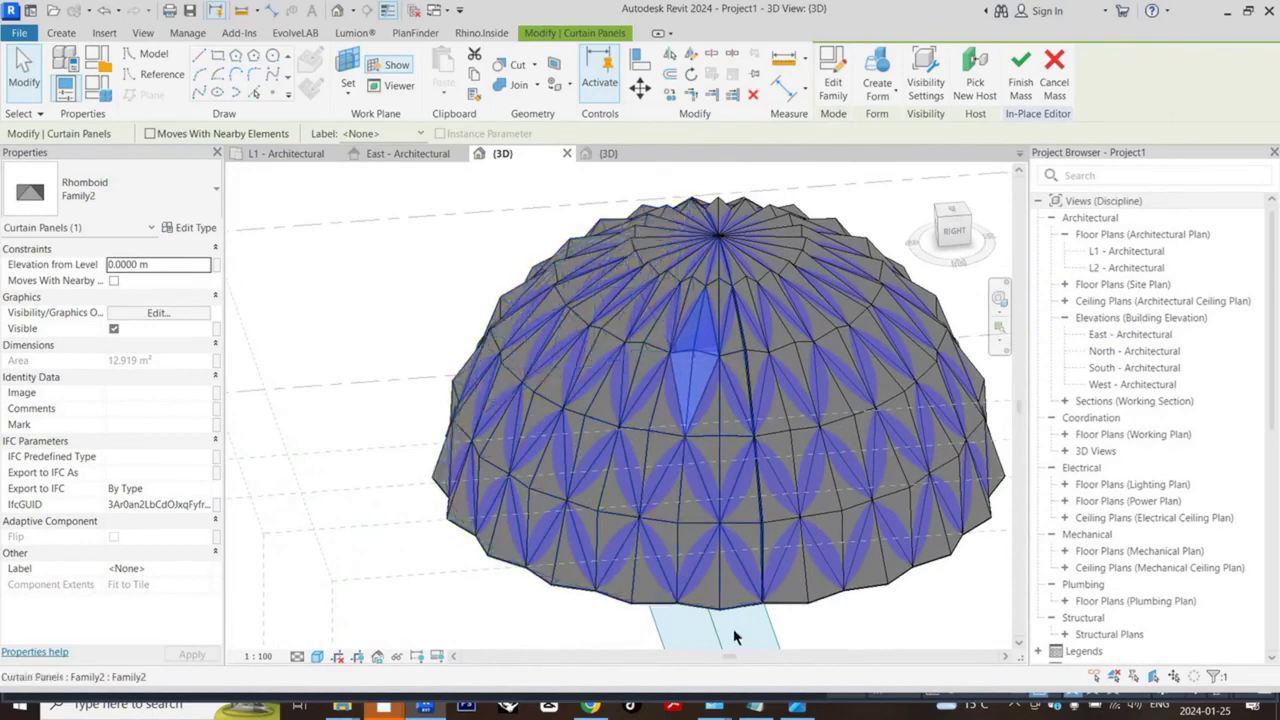
pyautogui.scroll(2, 731, 588)
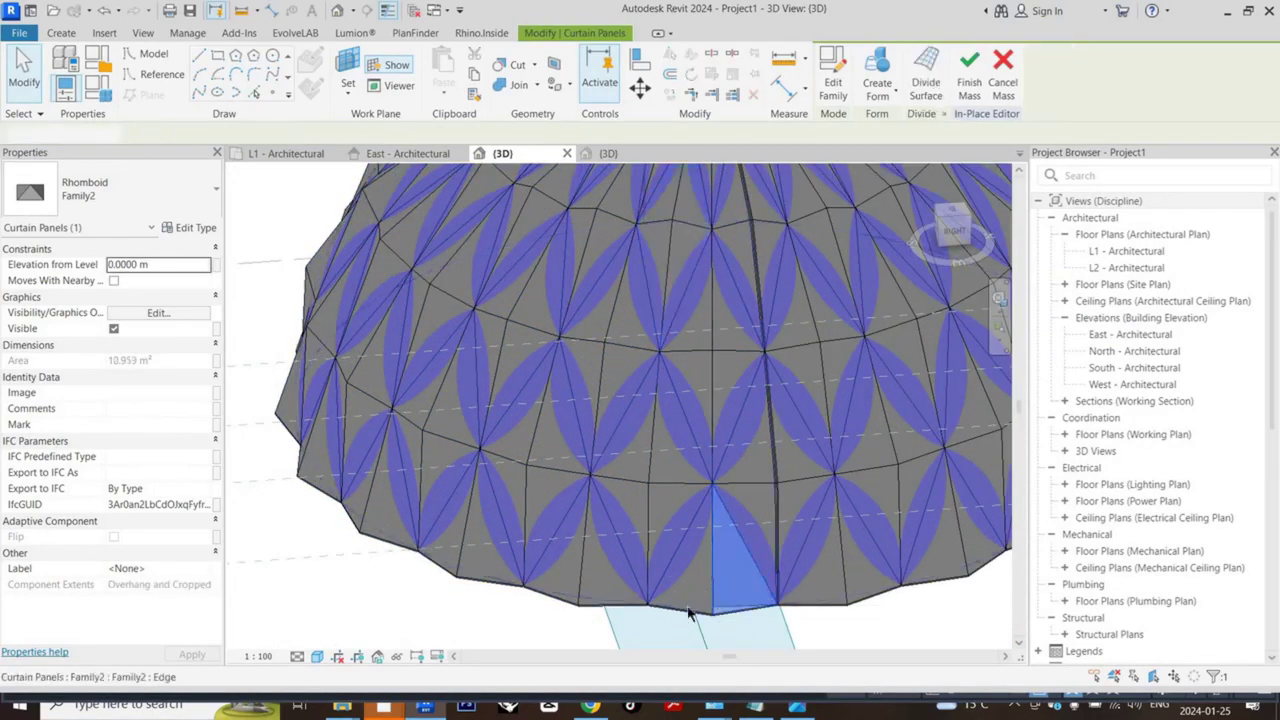
pyautogui.press('Escape')
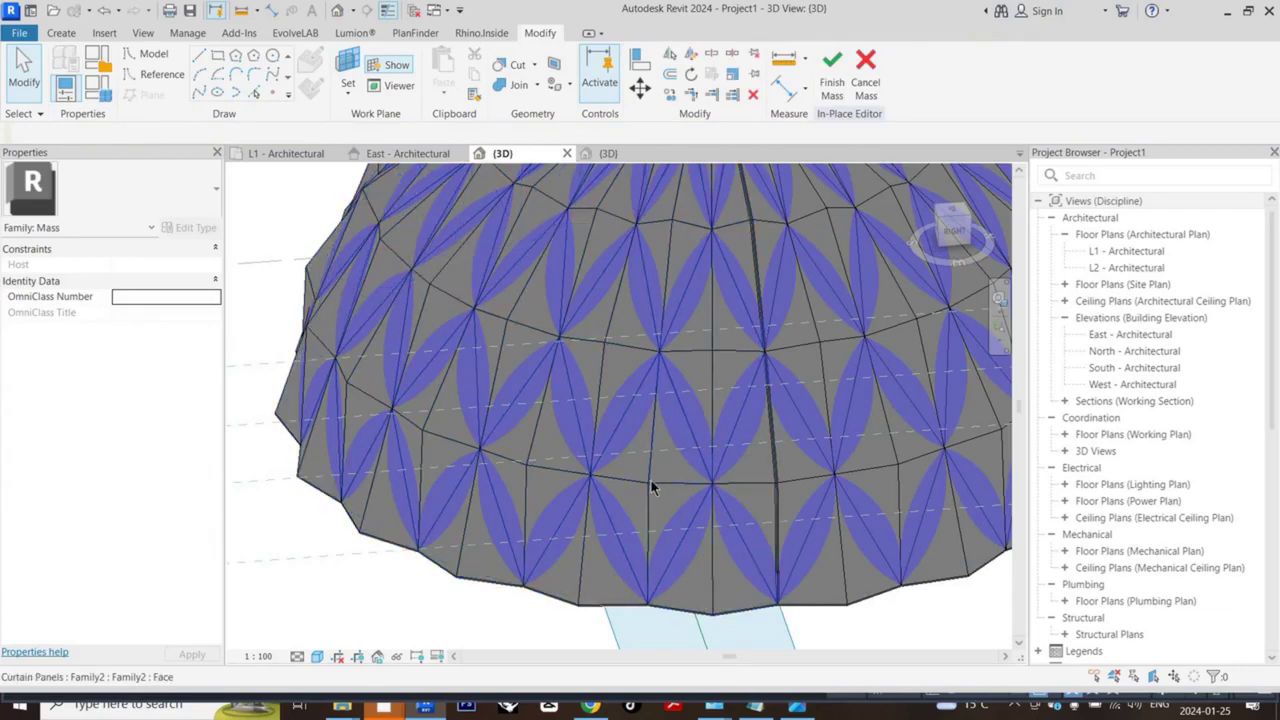
# Increase the height type parameter of the Family2 panels through a panel near the dome's apex.
pyautogui.scroll(-5, 651, 487)
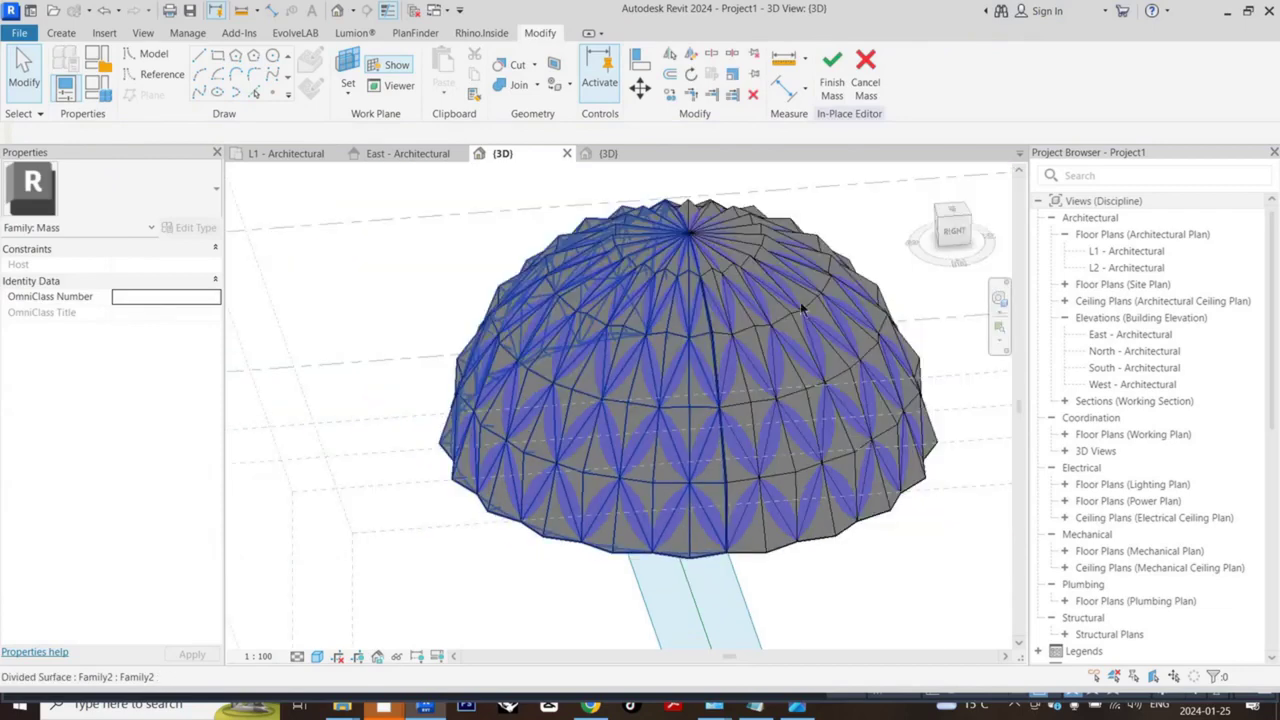
pyautogui.scroll(3, 718, 293)
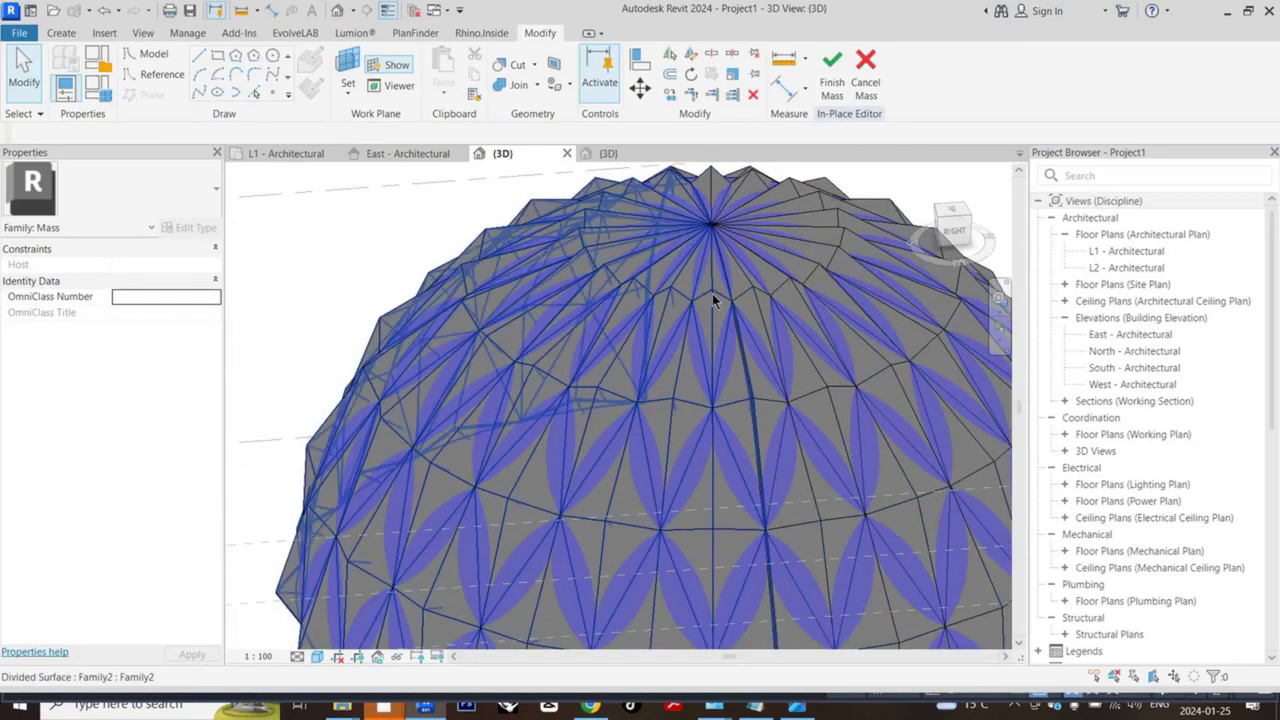
pyautogui.click(712, 296)
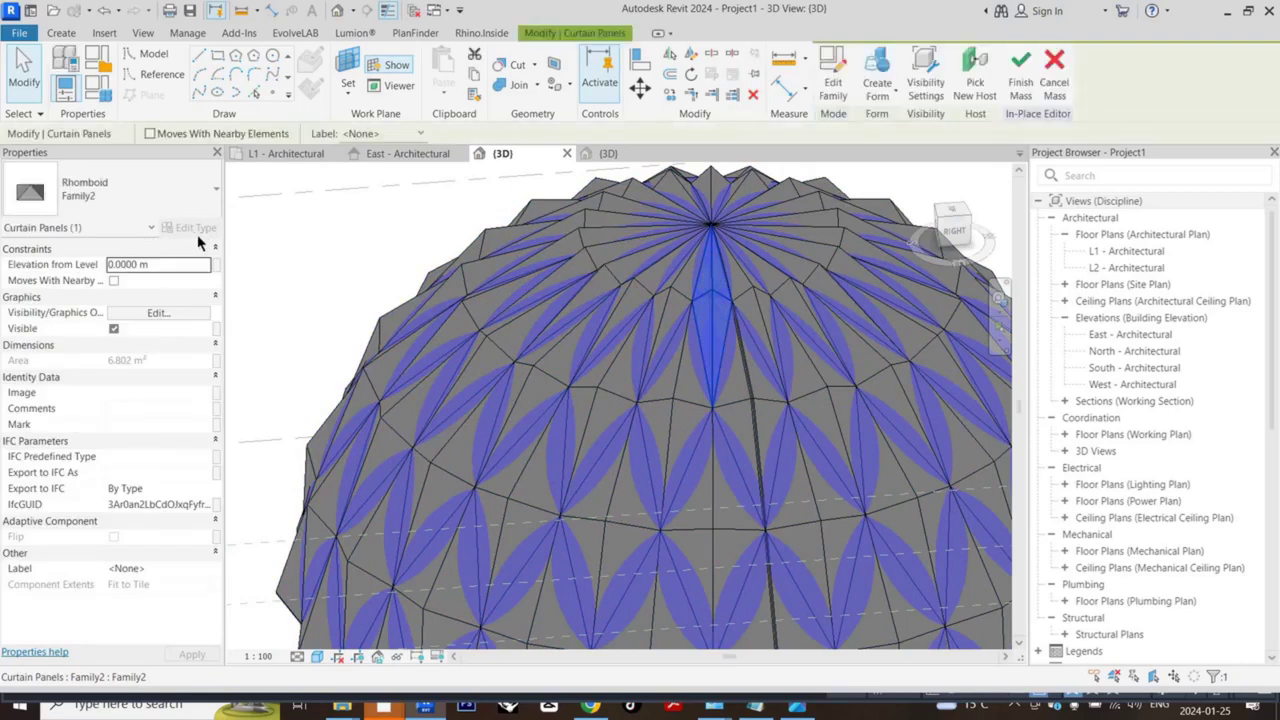
pyautogui.doubleClick(753, 332)
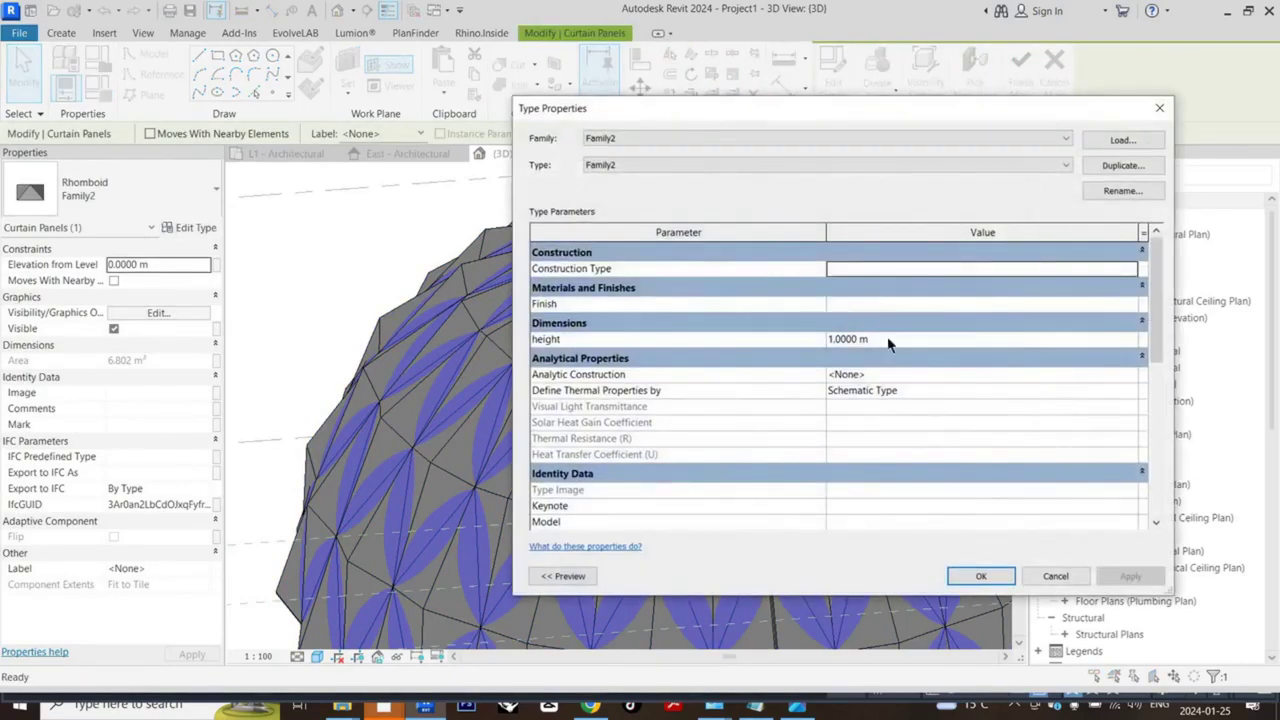
pyautogui.click(884, 339)
pyautogui.write('1')
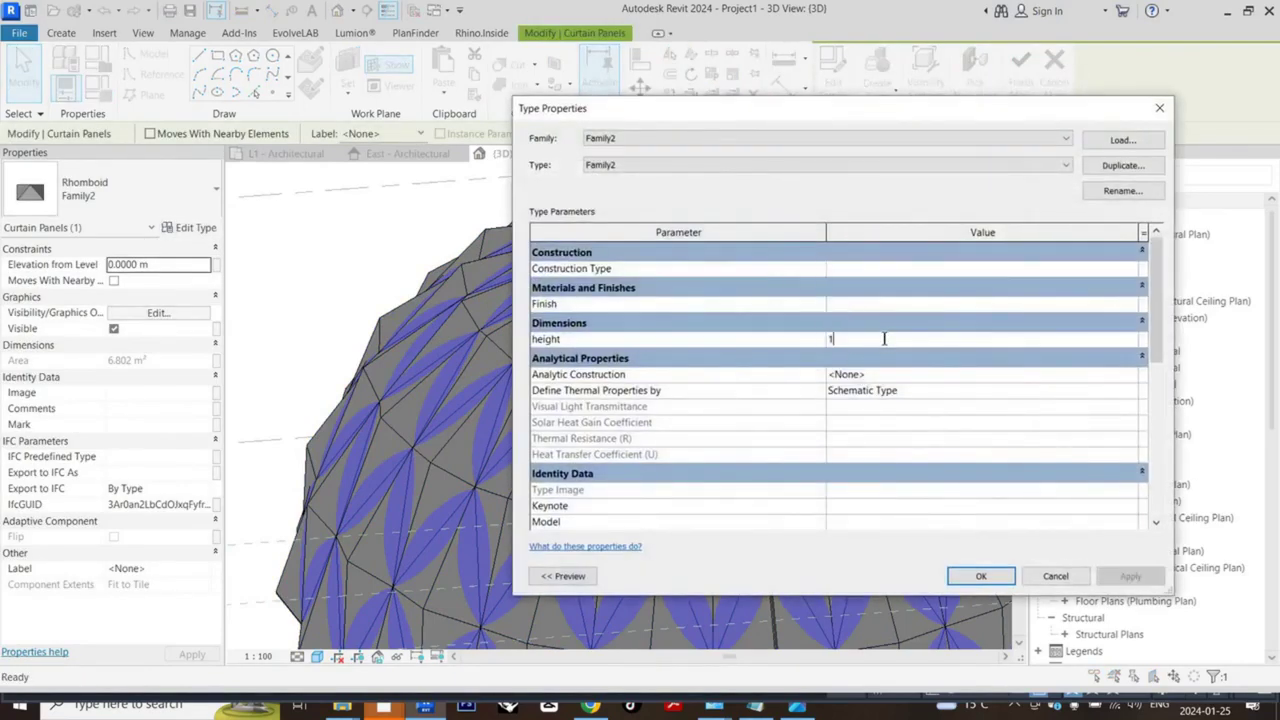
pyautogui.write('.')
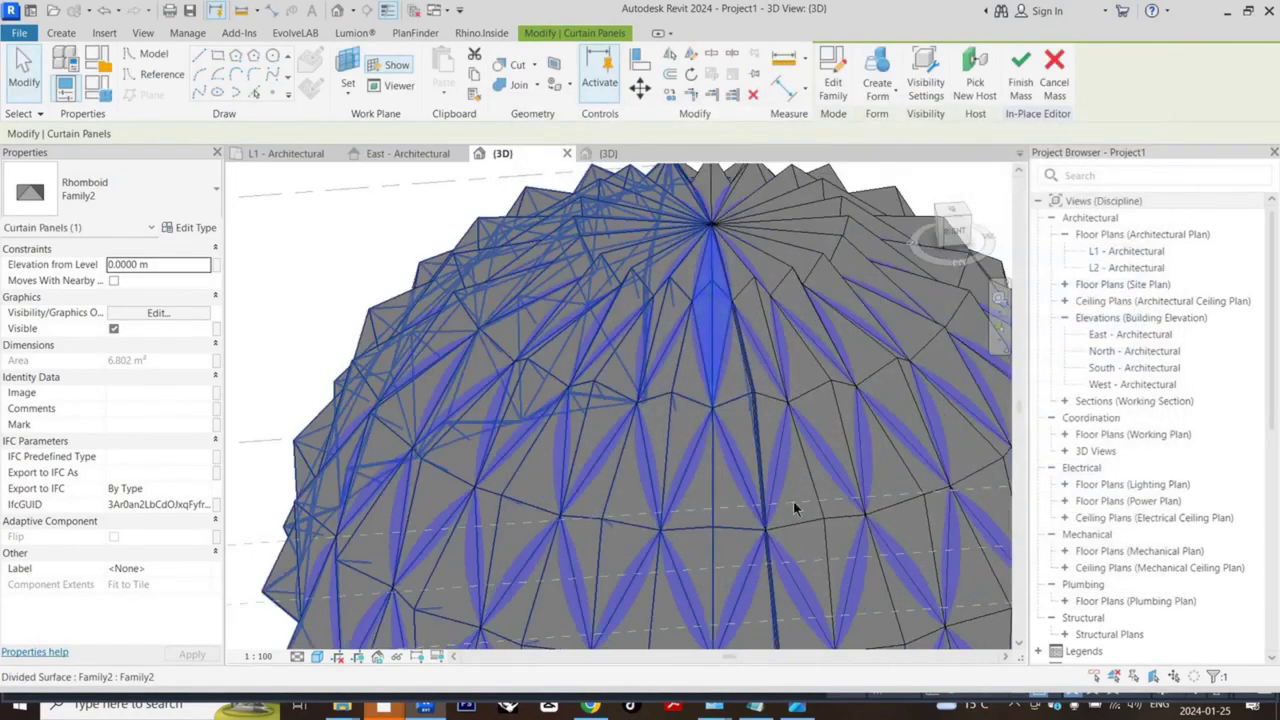
# Compare the panelled dome with the mosque reference photo 2022-04-27.jpg in the image viewer.
pyautogui.scroll(-3, 900, 497)
pyautogui.click(900, 597)
pyautogui.keyDown('shift'); pyautogui.moveTo(900, 597); pyautogui.dragTo(905, 560, button='middle'); pyautogui.keyUp('shift')
pyautogui.click(812, 710)
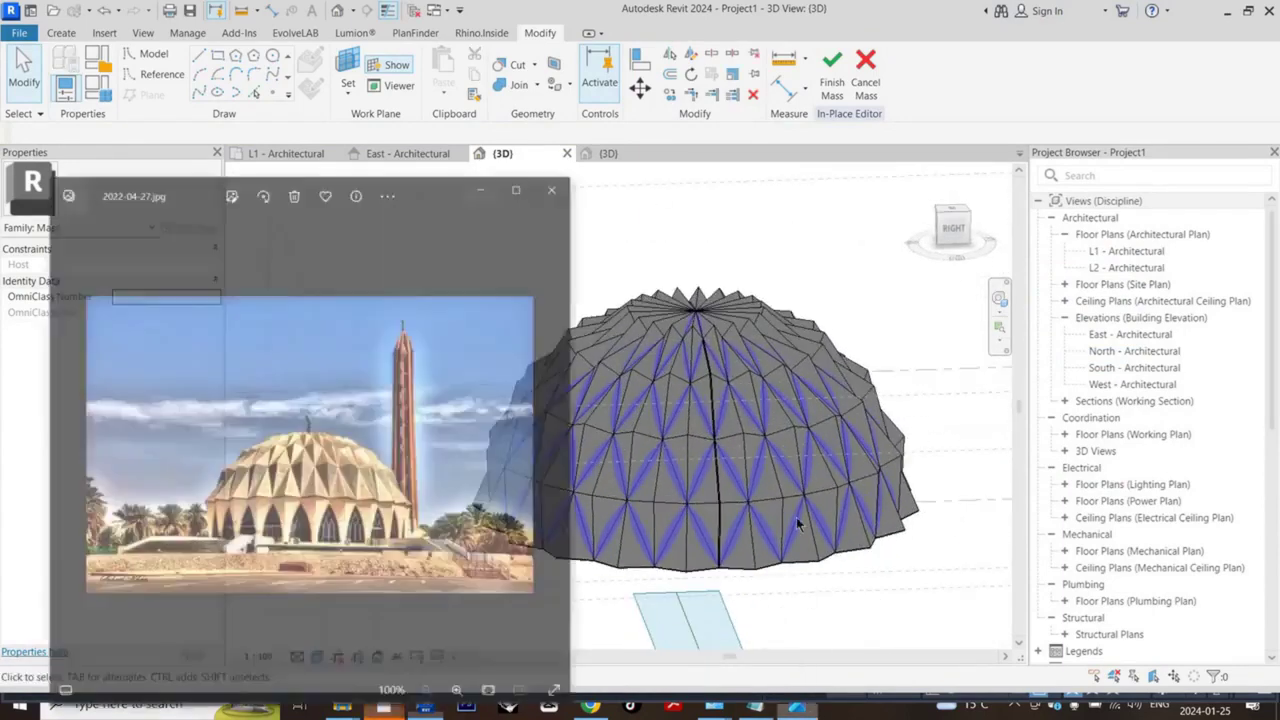